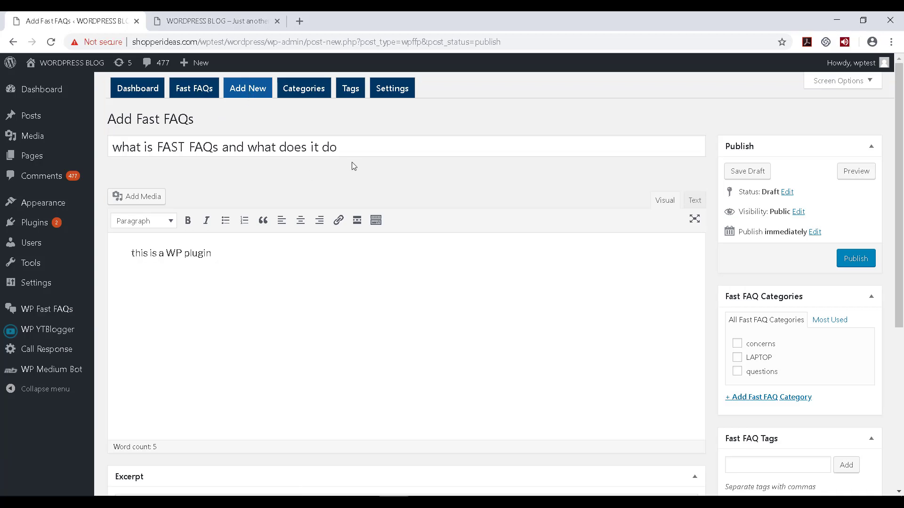
Publish the FAQ 'what is FAST FAQs and what does it do' answered 'this is a WP plugin'.
{"action": "left_click", "coordinate": [868, 262]}
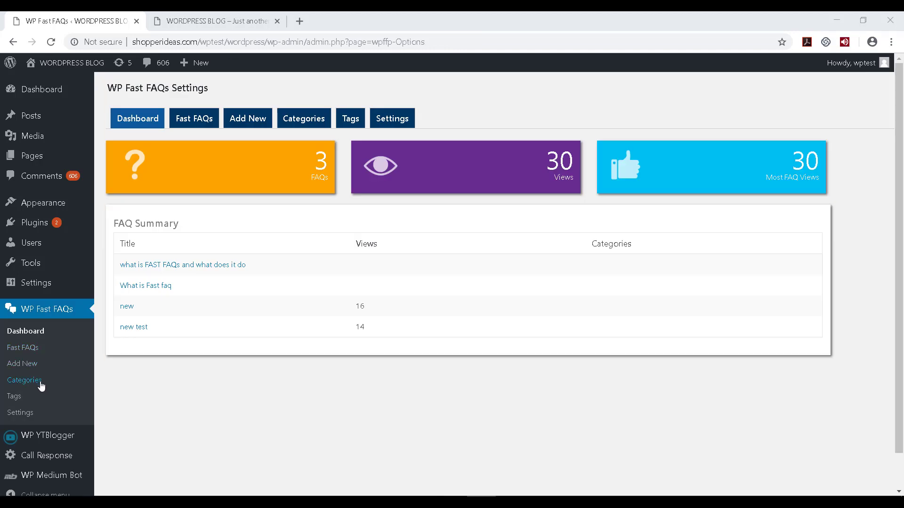
Create the FAQ category 'concerns' with its parent left as None.
{"action": "left_click", "coordinate": [305, 121]}
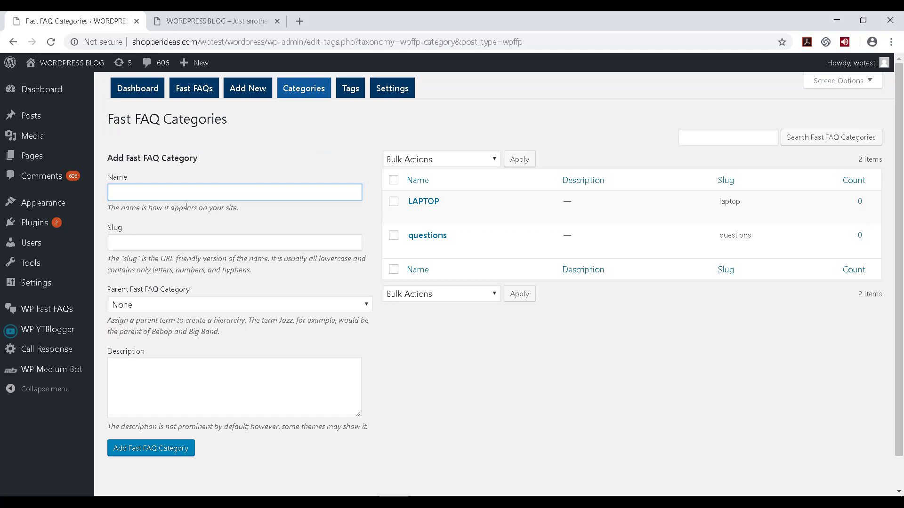
{"action": "mouse_move", "coordinate": [55, 159]}
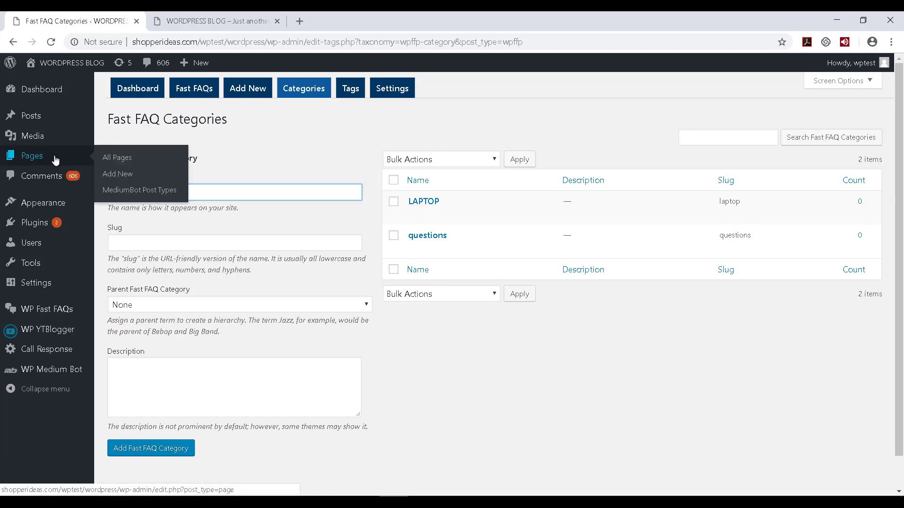
{"action": "mouse_move", "coordinate": [42, 123]}
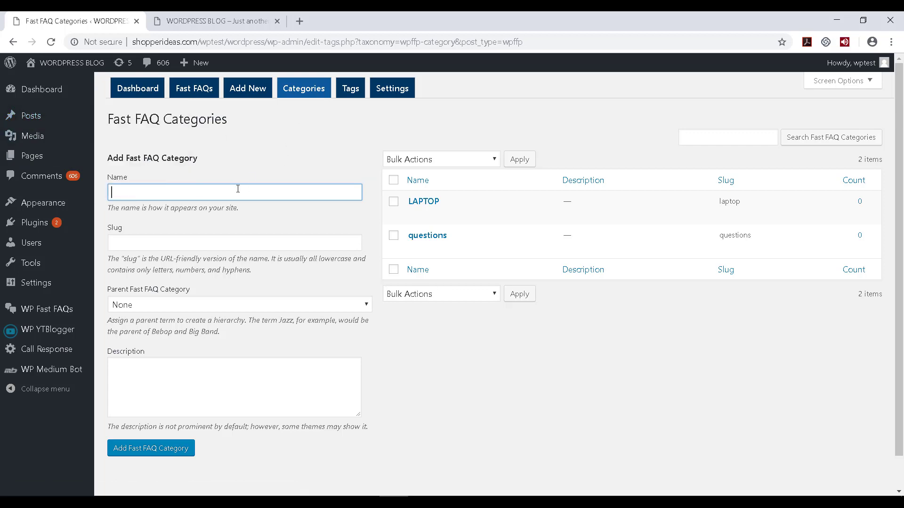
{"action": "type", "text": "concerns"}
{"action": "left_click", "coordinate": [359, 307]}
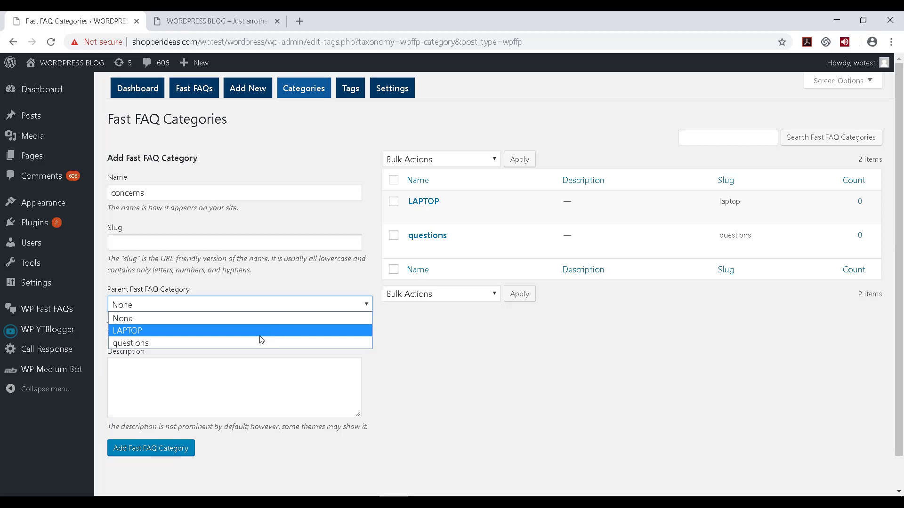
{"action": "left_click", "coordinate": [261, 385]}
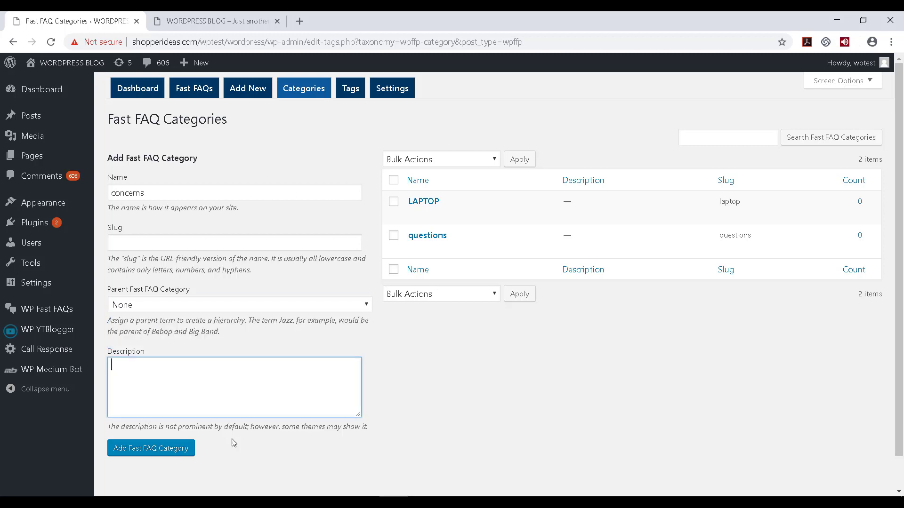
{"action": "left_click", "coordinate": [187, 453]}
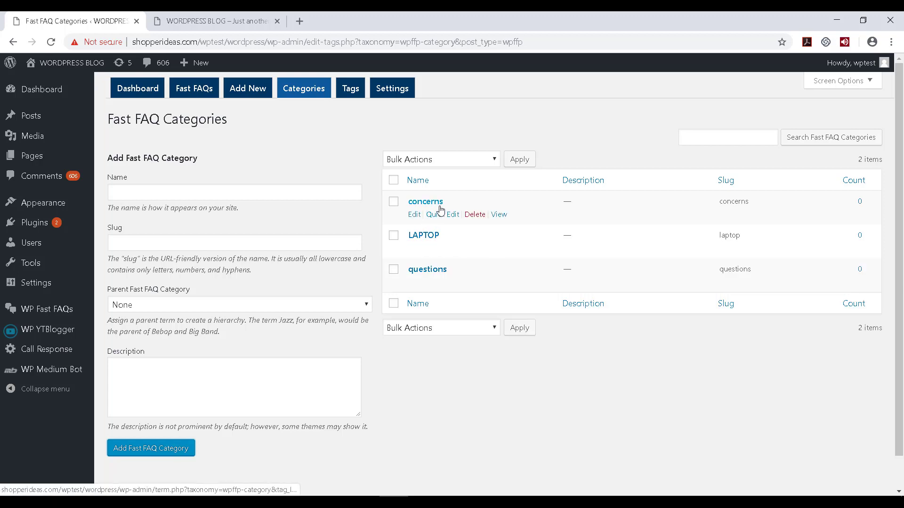
File the first FAQ under concerns and questions, append ' ?' to its title, and update it.
{"action": "left_click", "coordinate": [195, 94]}
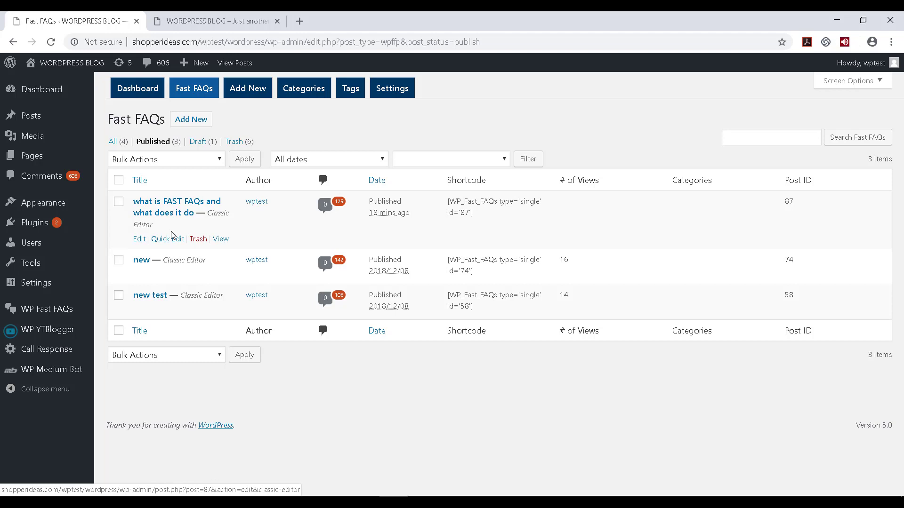
{"action": "left_click", "coordinate": [119, 202]}
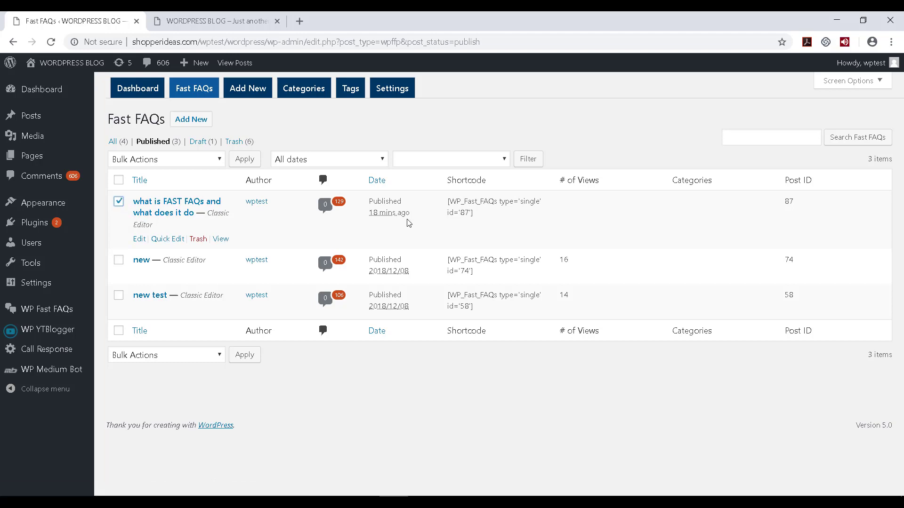
{"action": "left_click", "coordinate": [139, 239]}
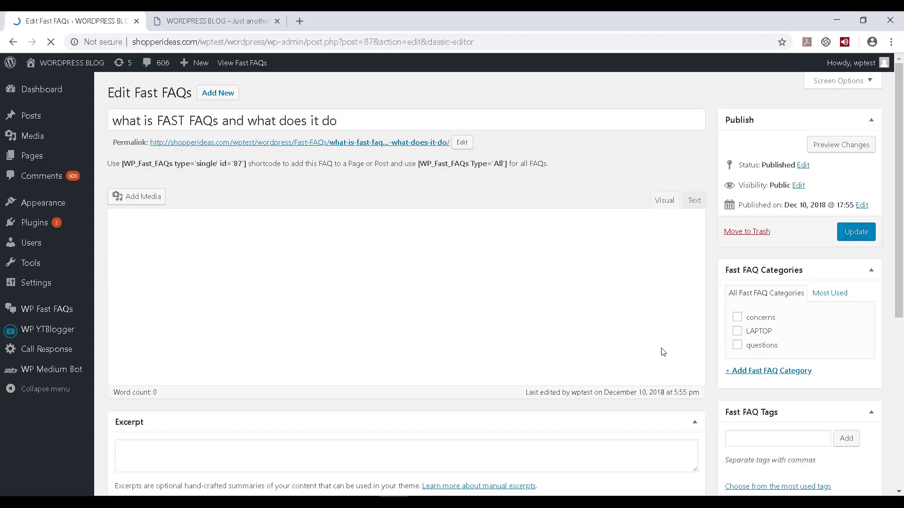
{"action": "left_click", "coordinate": [737, 317]}
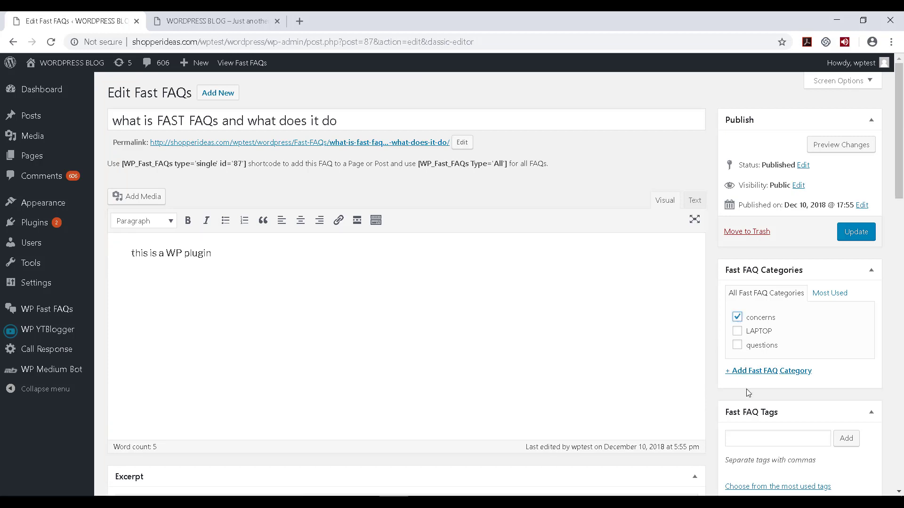
{"action": "left_click", "coordinate": [737, 345]}
{"action": "left_click", "coordinate": [403, 120]}
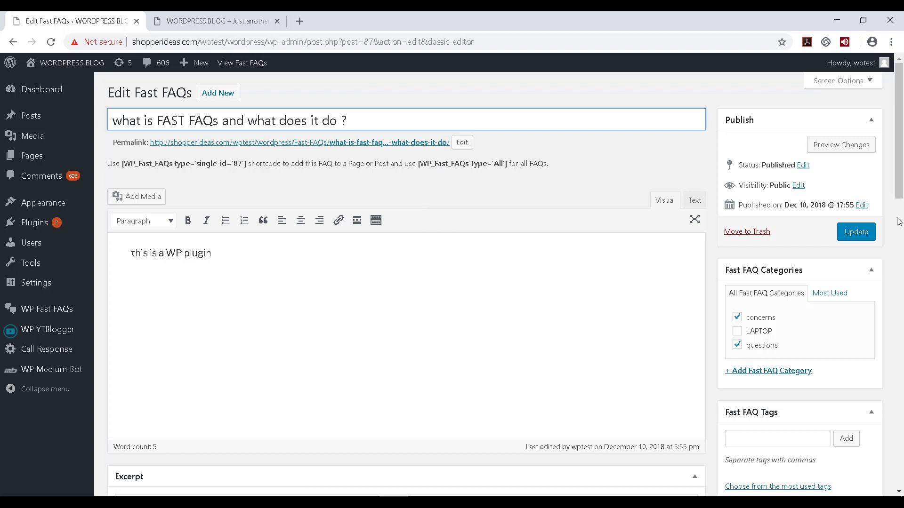
{"action": "left_click", "coordinate": [865, 237]}
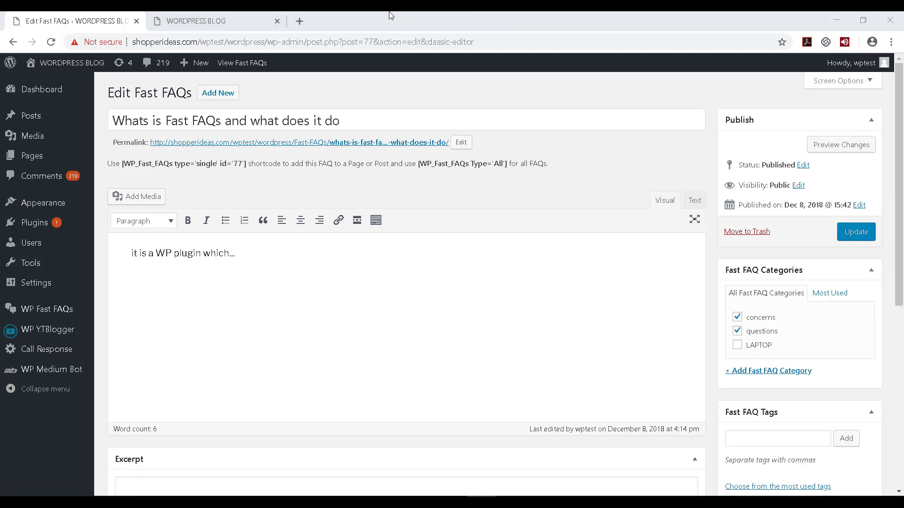
Attach the suggested JT tag to the FAQ.
{"action": "left_click", "coordinate": [85, 31]}
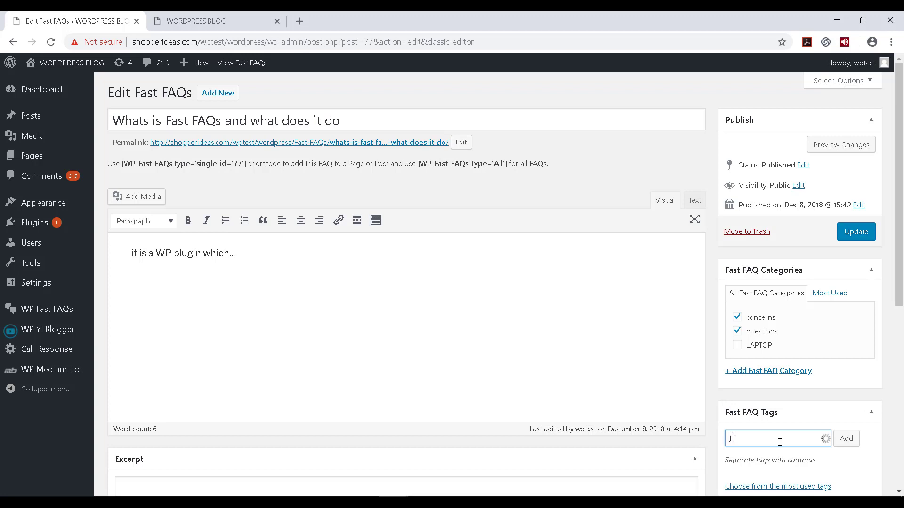
{"action": "left_click", "coordinate": [757, 457]}
{"action": "left_click", "coordinate": [850, 444]}
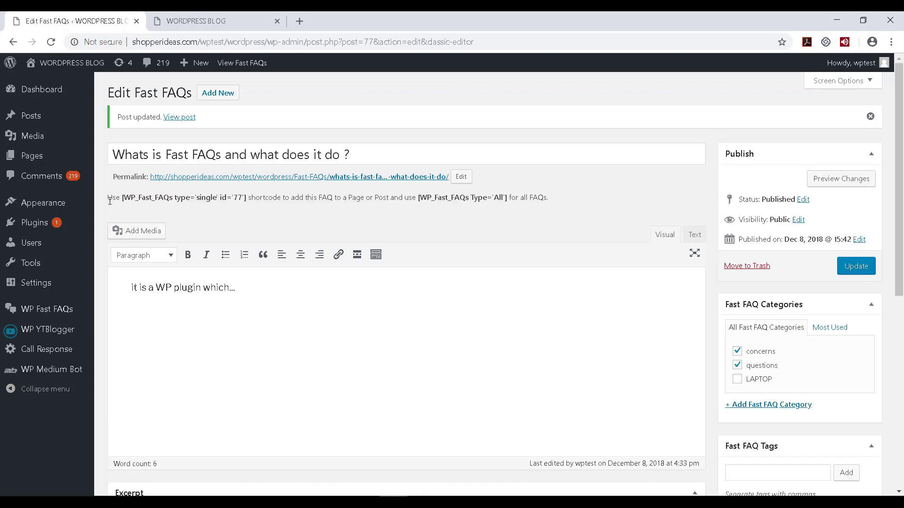
Select the FAQ's single-FAQ shortcode text, then clear the selection.
{"action": "left_click_drag", "start_coordinate": [107, 198], "coordinate": [275, 198]}
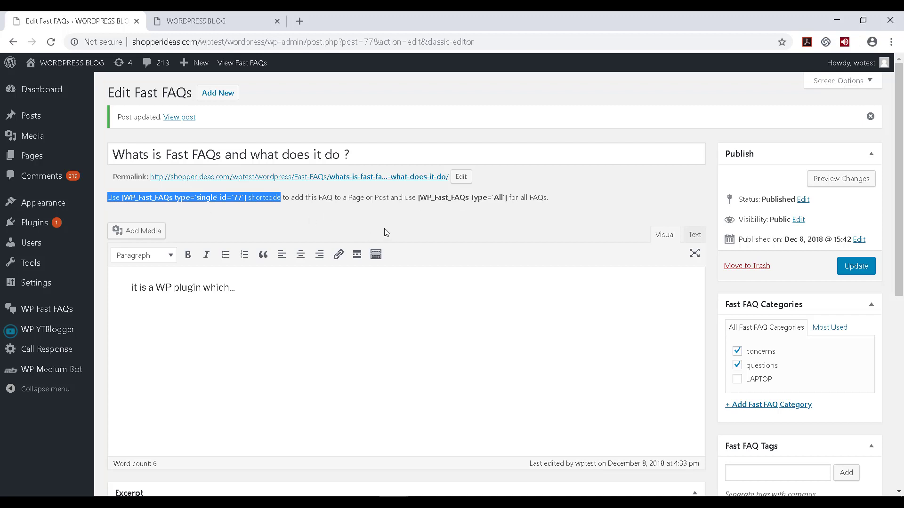
{"action": "left_click", "coordinate": [367, 211]}
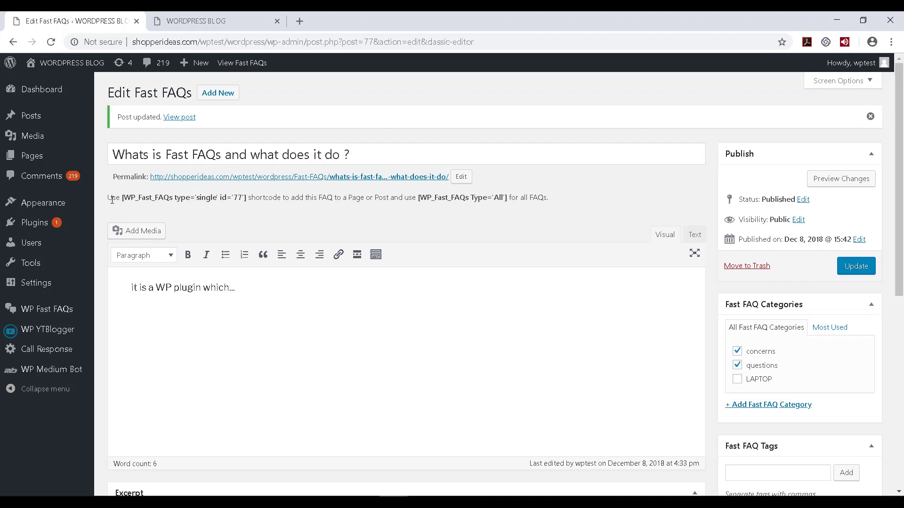
{"action": "mouse_move", "coordinate": [40, 229]}
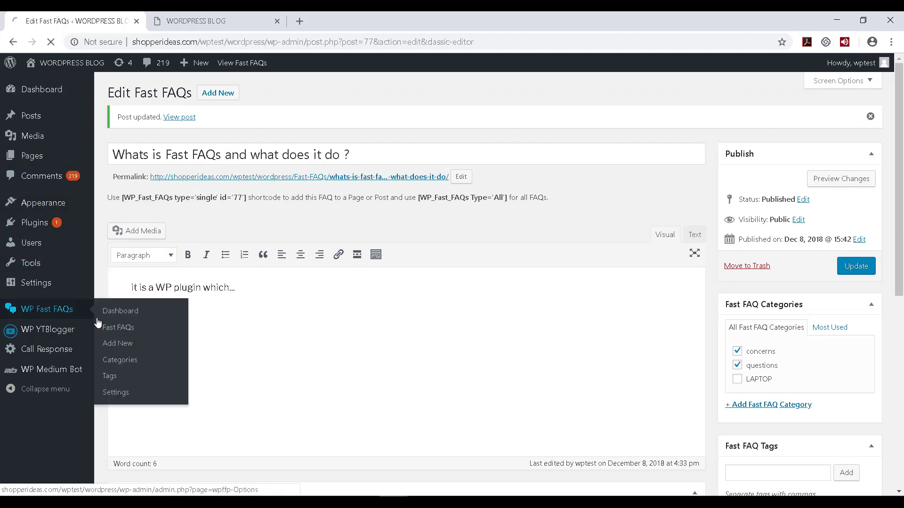
Open the FAQ 'new' in the editor and select its single-FAQ shortcode for id 74.
{"action": "left_click", "coordinate": [108, 325]}
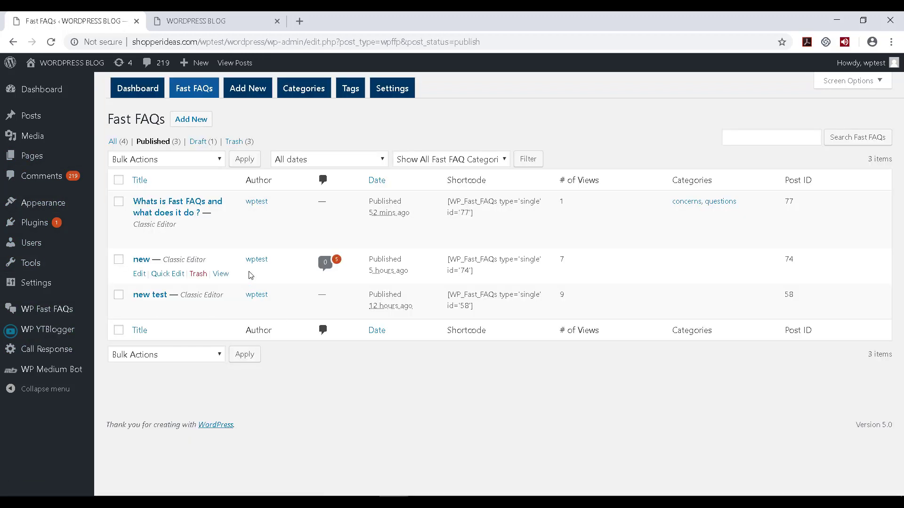
{"action": "left_click", "coordinate": [140, 259]}
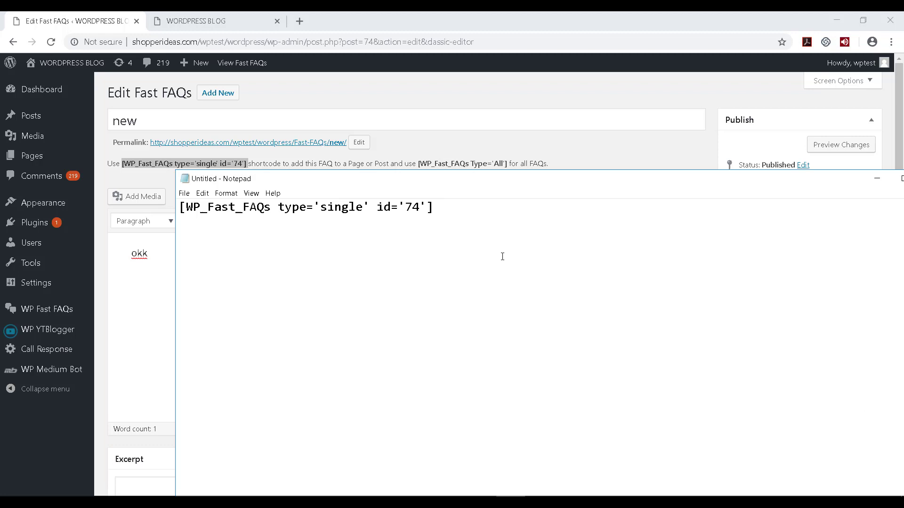
{"action": "left_click_drag", "start_coordinate": [535, 191], "coordinate": [621, 242]}
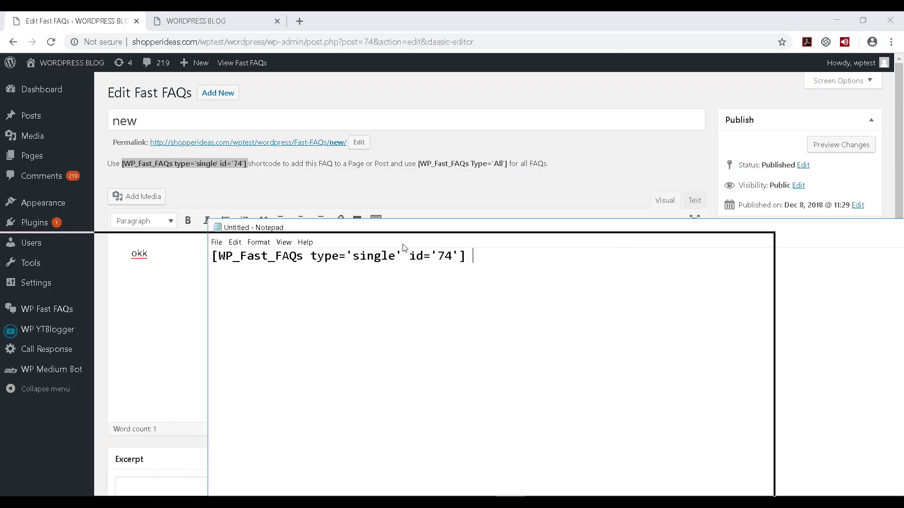
{"action": "left_click_drag", "start_coordinate": [405, 248], "coordinate": [691, 242]}
{"action": "left_click", "coordinate": [691, 241]}
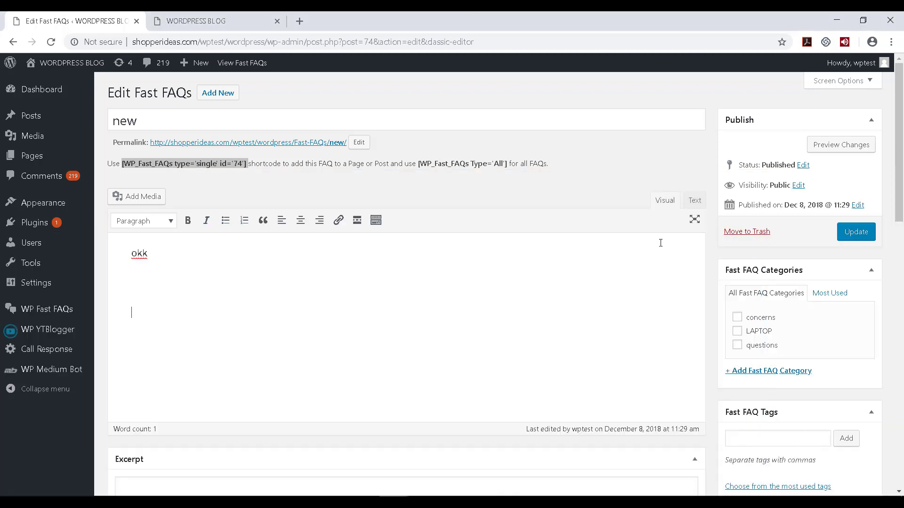
{"action": "left_click", "coordinate": [264, 190]}
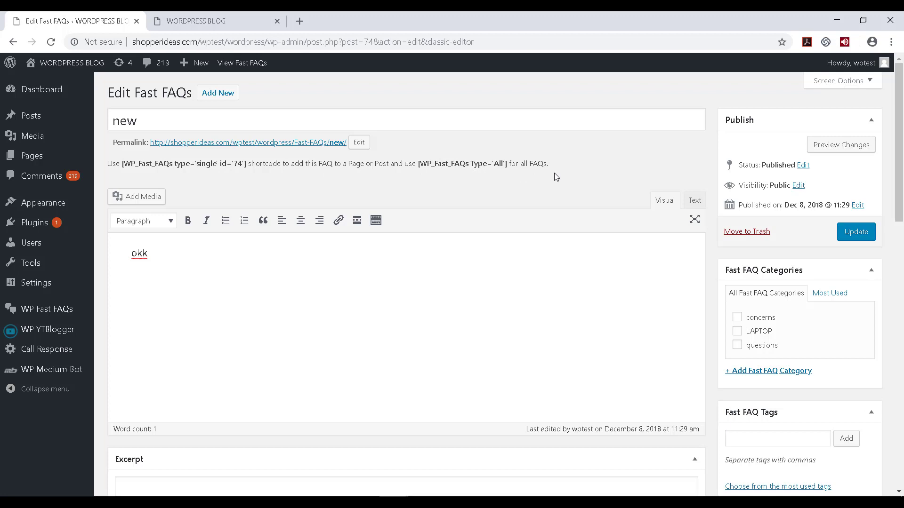
{"action": "left_click_drag", "start_coordinate": [508, 167], "coordinate": [412, 167]}
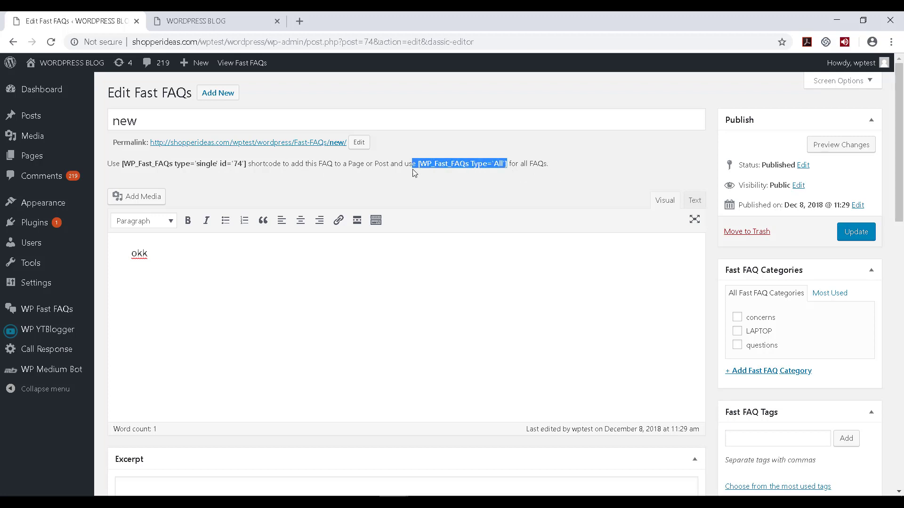
{"action": "left_click_drag", "start_coordinate": [252, 164], "coordinate": [118, 164]}
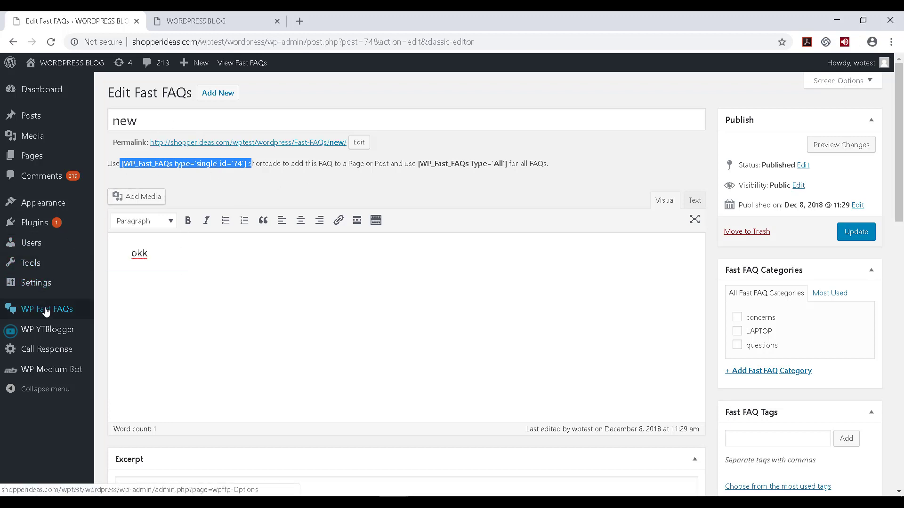
Copy the id 58 shortcode into Notepad below the id 74 one, then go to Posts.
{"action": "left_click", "coordinate": [118, 326]}
{"action": "key", "text": "Return"}
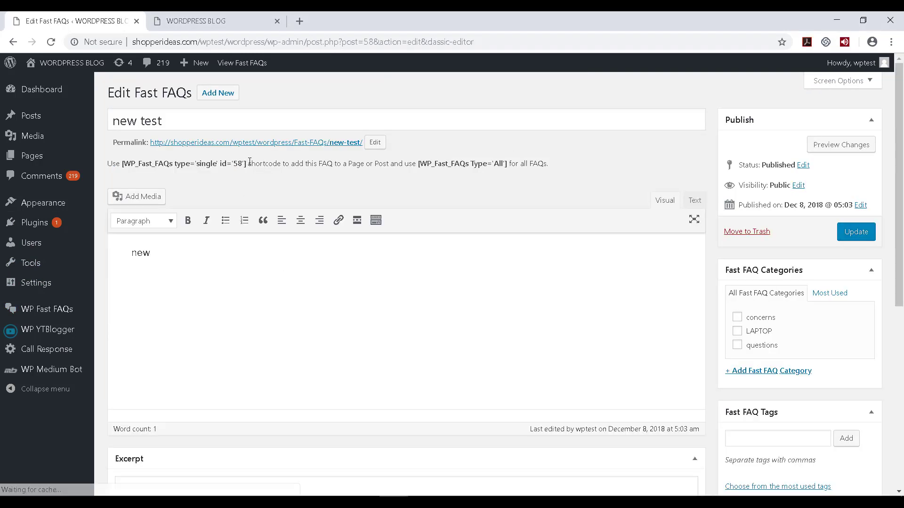
{"action": "left_click_drag", "start_coordinate": [249, 160], "coordinate": [121, 166]}
{"action": "key", "text": "ctrl+c"}
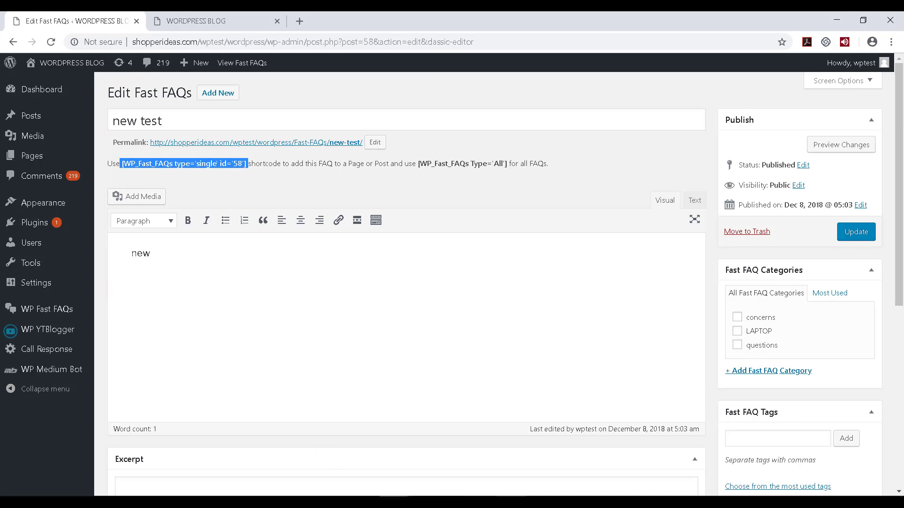
{"action": "key", "text": "alt+Tab"}
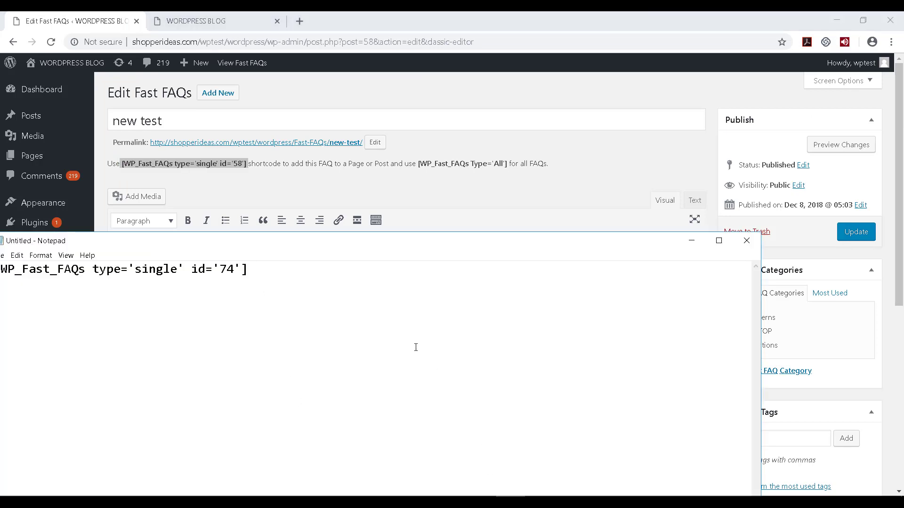
{"action": "key", "text": "Return"}
{"action": "key", "text": "Return"}
{"action": "key", "text": "ctrl+v"}
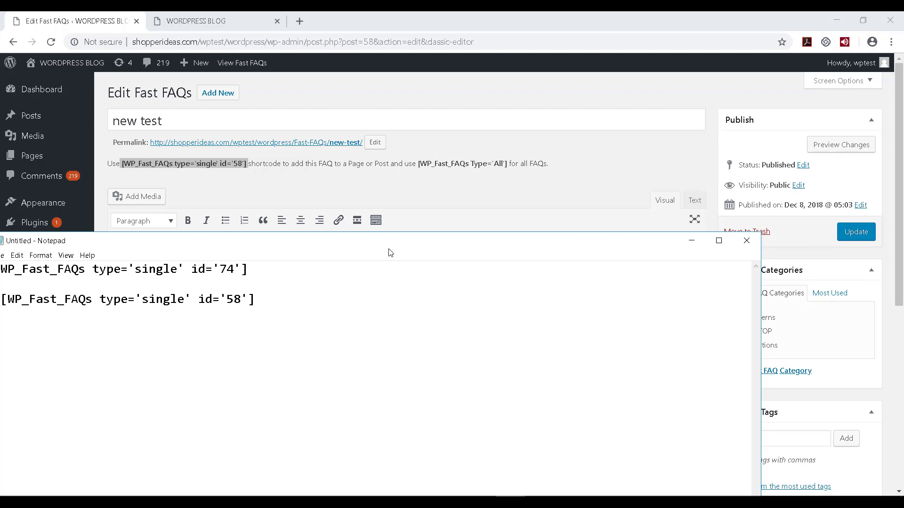
{"action": "left_click_drag", "start_coordinate": [388, 248], "coordinate": [497, 256]}
{"action": "left_click", "coordinate": [799, 246]}
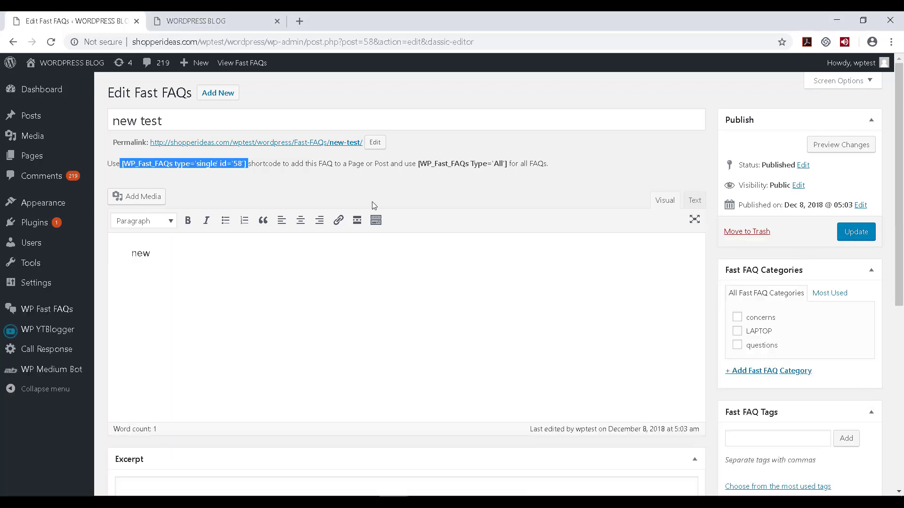
{"action": "left_click", "coordinate": [52, 120]}
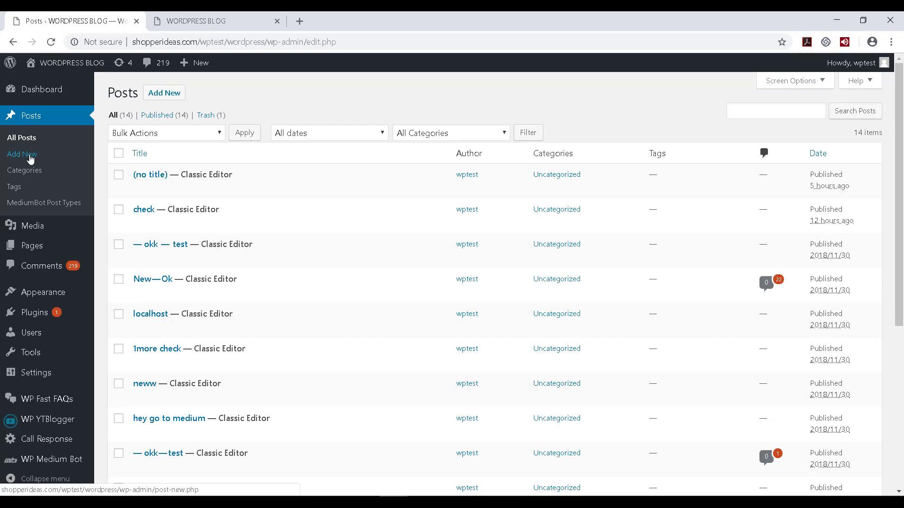
Publish a new post titled 'New FAQs' containing both shortcodes cut from Notepad.
{"action": "left_click", "coordinate": [32, 157]}
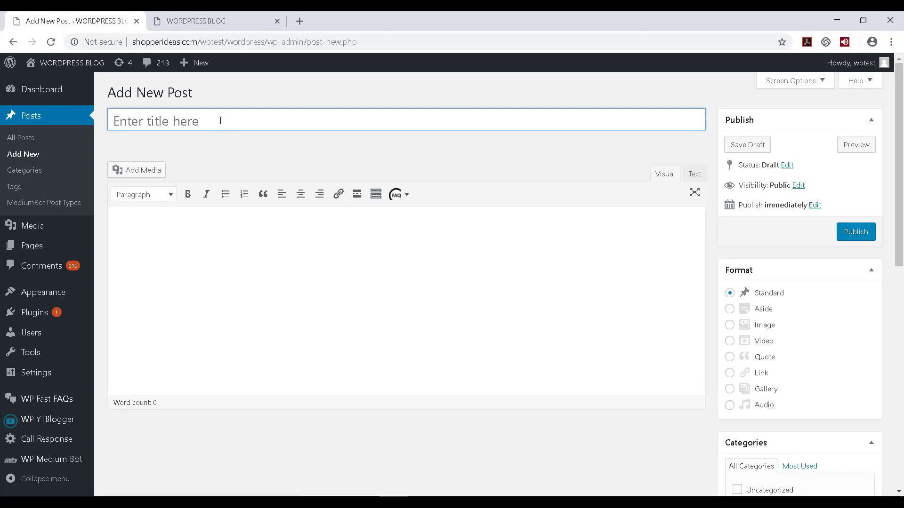
{"action": "type", "text": "New"}
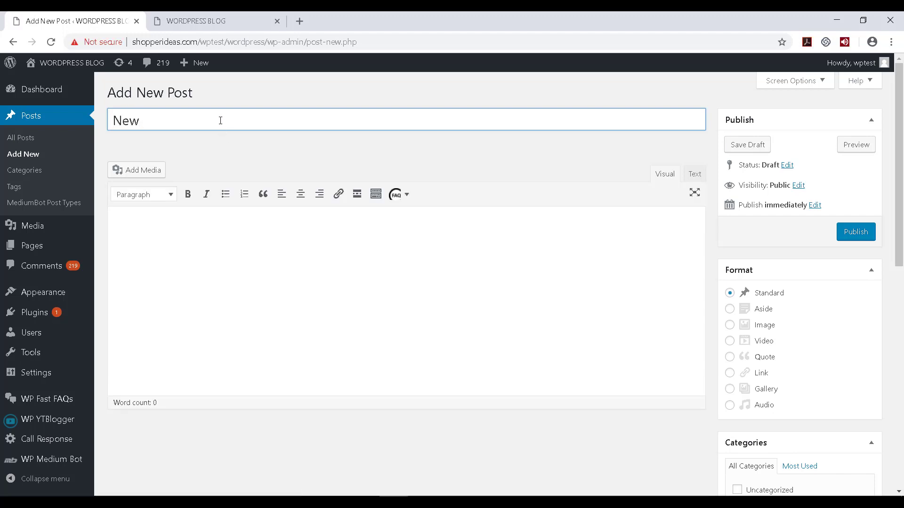
{"action": "type", "text": " FAQs"}
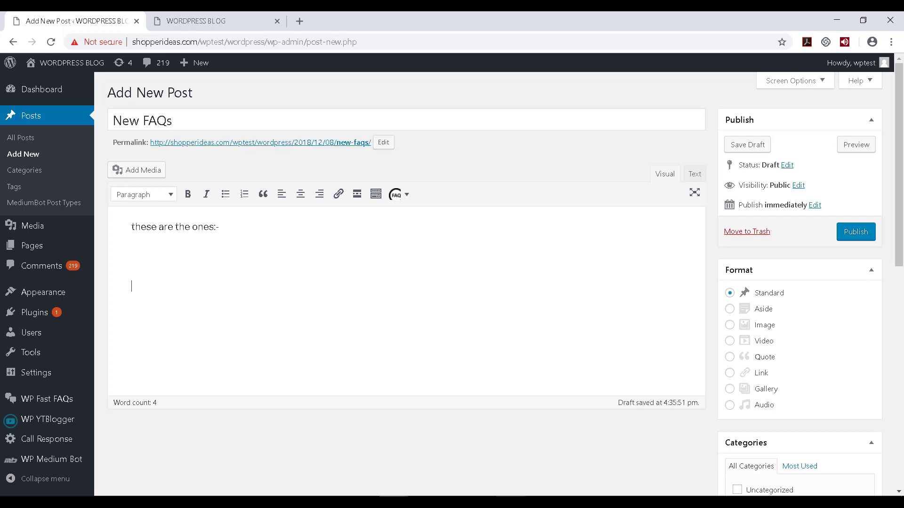
{"action": "key", "text": "alt+Tab"}
{"action": "key", "text": "ctrl+a"}
{"action": "key", "text": "ctrl+x"}
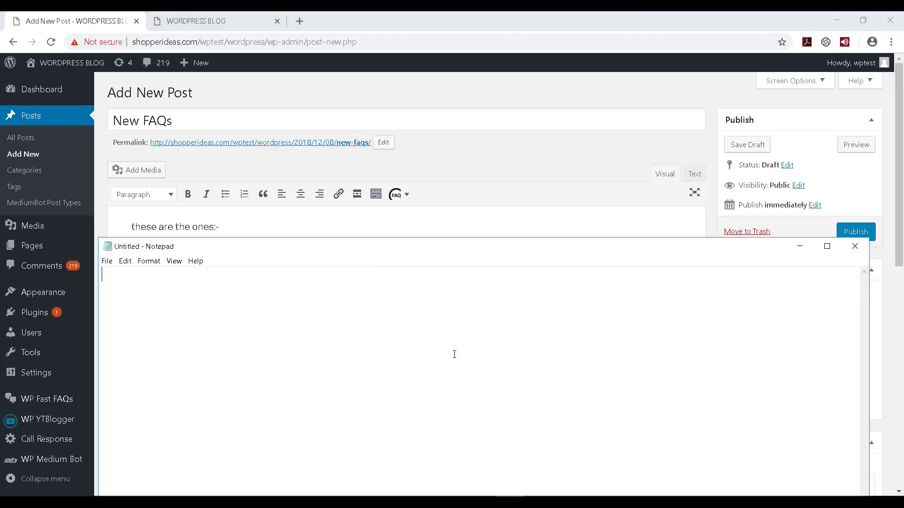
{"action": "key", "text": "alt+Tab"}
{"action": "key", "text": "ctrl+v"}
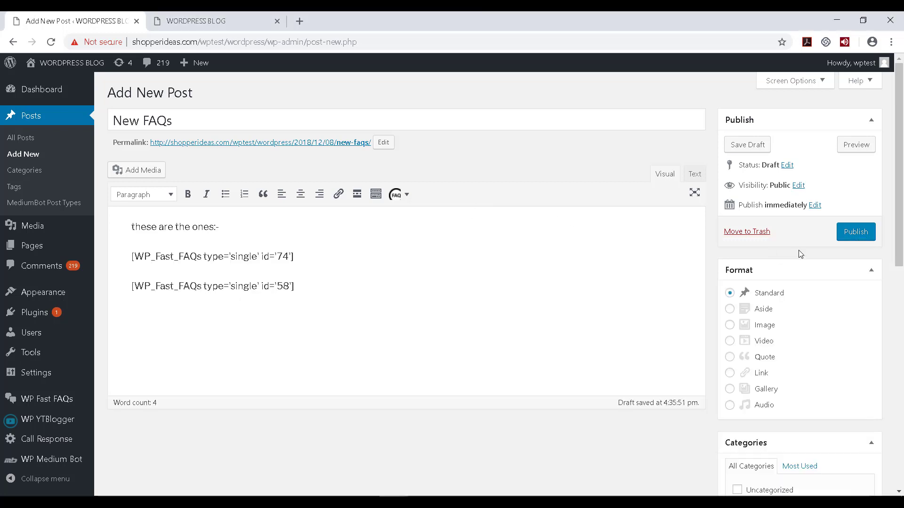
{"action": "left_click", "coordinate": [869, 241]}
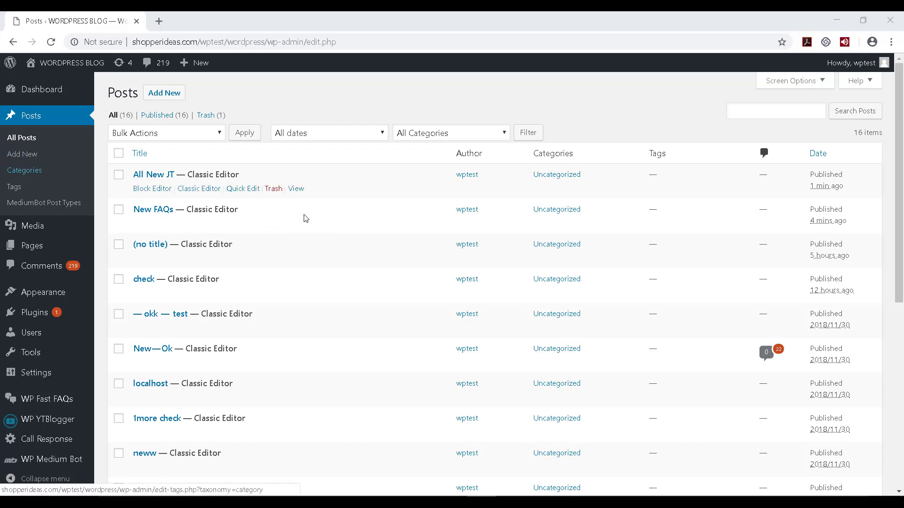
View the New FAQs post in a new tab and expand the 'new' and 'new test' FAQs.
{"action": "right_click", "coordinate": [299, 225]}
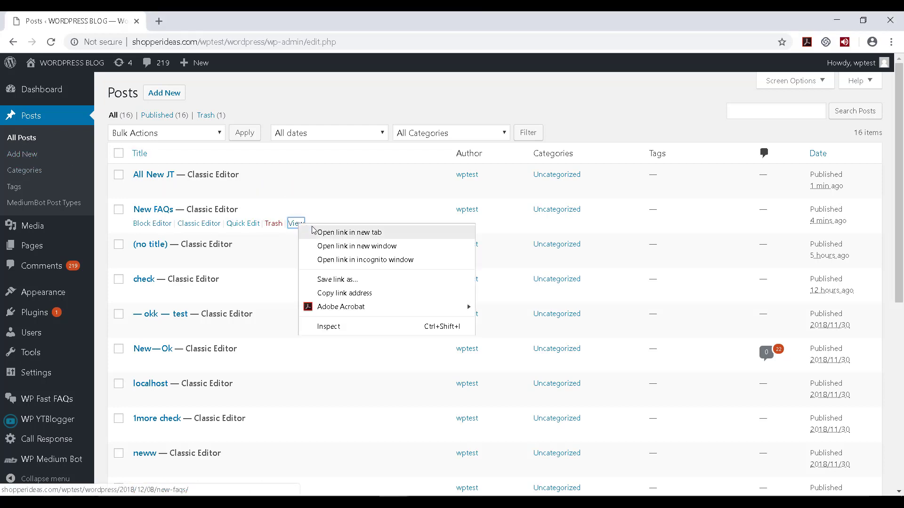
{"action": "left_click", "coordinate": [317, 231]}
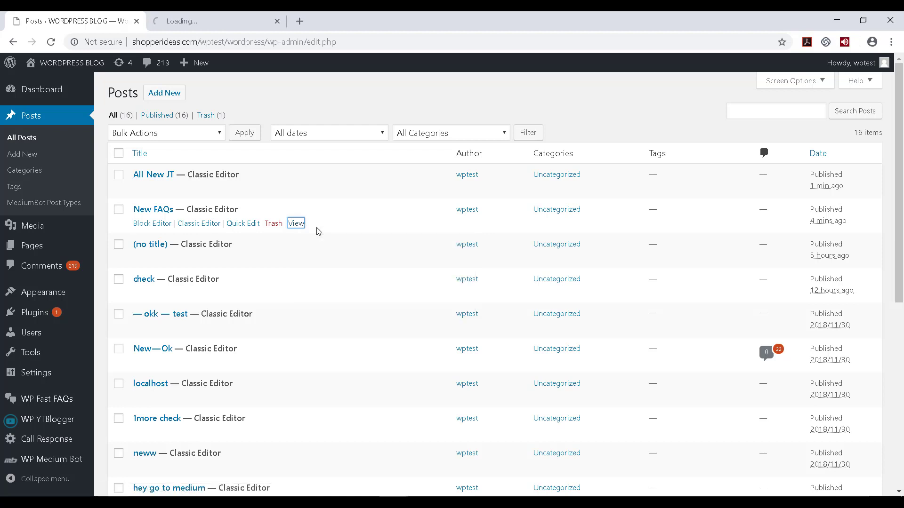
{"action": "key", "text": "ctrl+Tab"}
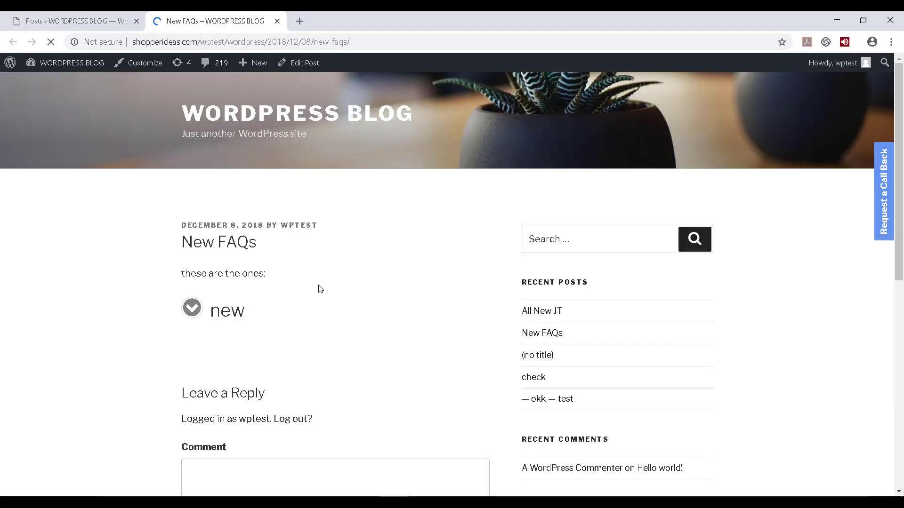
{"action": "scroll", "coordinate": [319, 288], "scroll_direction": "down", "scroll_amount": 3}
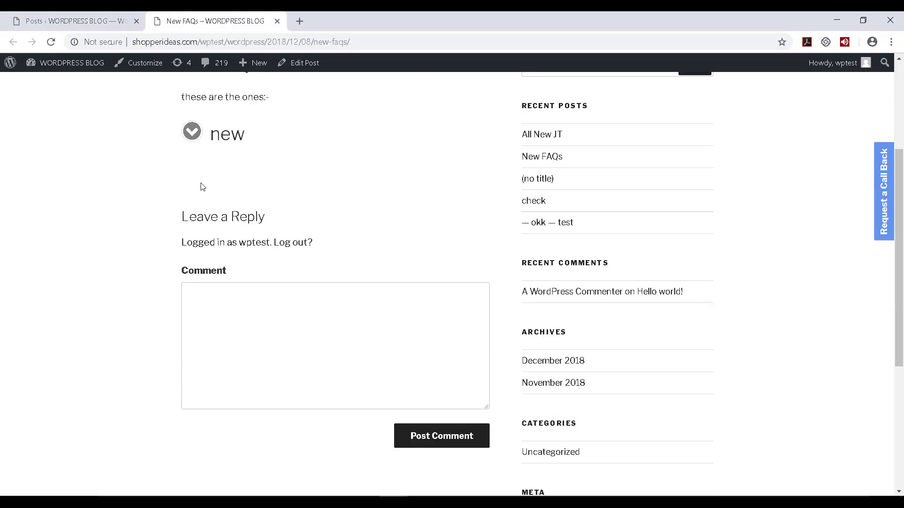
{"action": "left_click", "coordinate": [191, 132]}
{"action": "scroll", "coordinate": [301, 229], "scroll_direction": "down", "scroll_amount": 2}
{"action": "scroll", "coordinate": [299, 229], "scroll_direction": "down", "scroll_amount": 5}
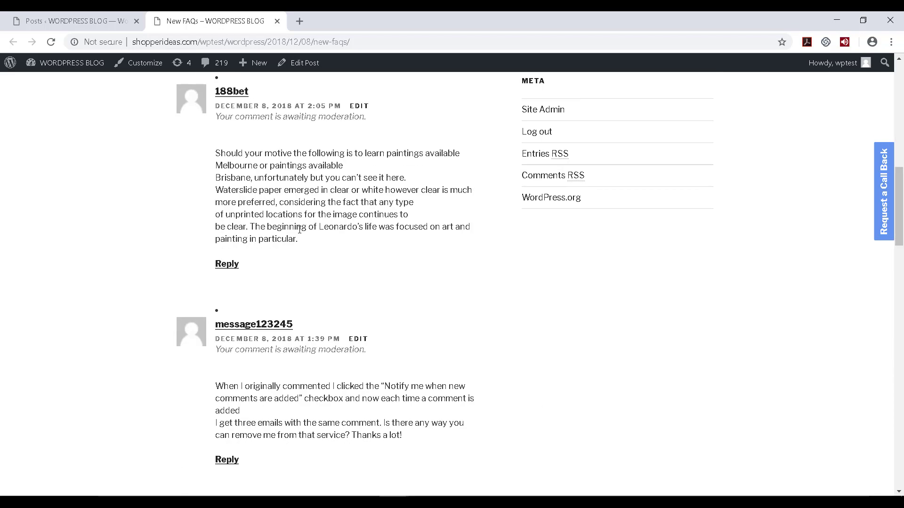
{"action": "scroll", "coordinate": [299, 229], "scroll_direction": "up", "scroll_amount": 7}
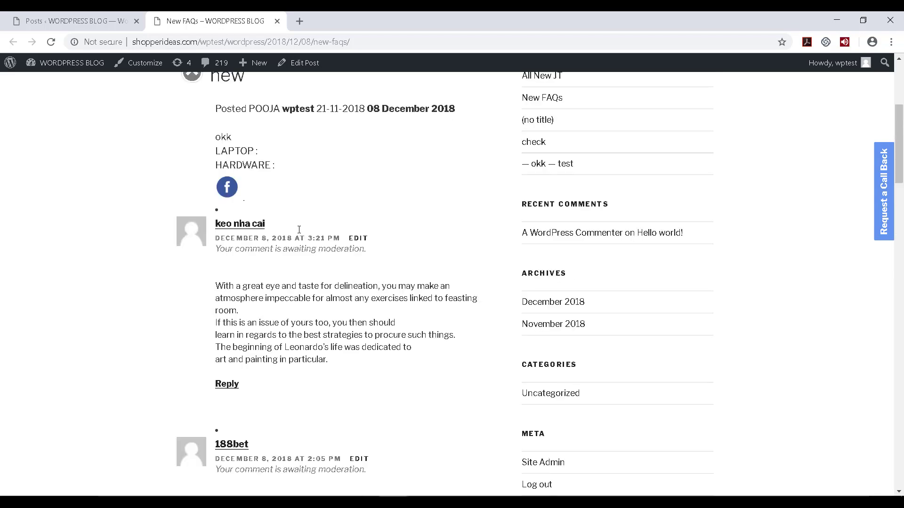
{"action": "scroll", "coordinate": [299, 230], "scroll_direction": "down", "scroll_amount": 1}
{"action": "scroll", "coordinate": [300, 232], "scroll_direction": "down", "scroll_amount": 20}
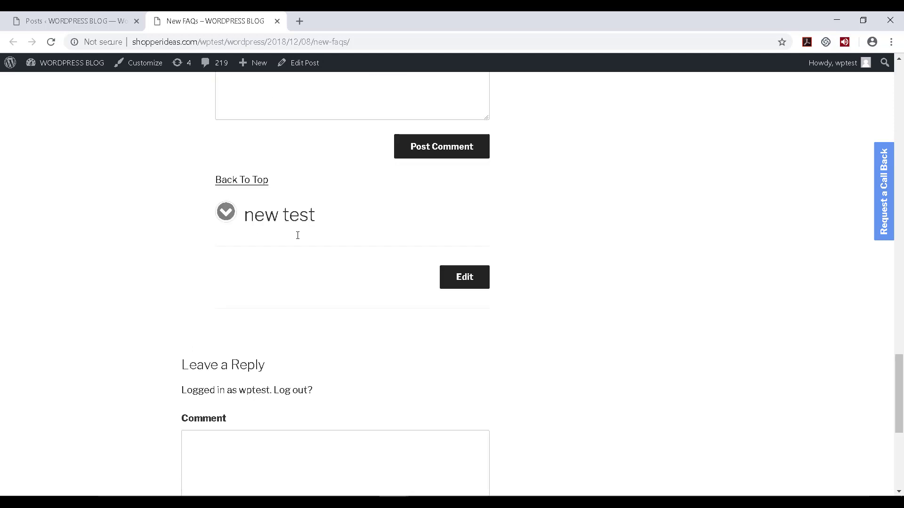
{"action": "left_click", "coordinate": [225, 214]}
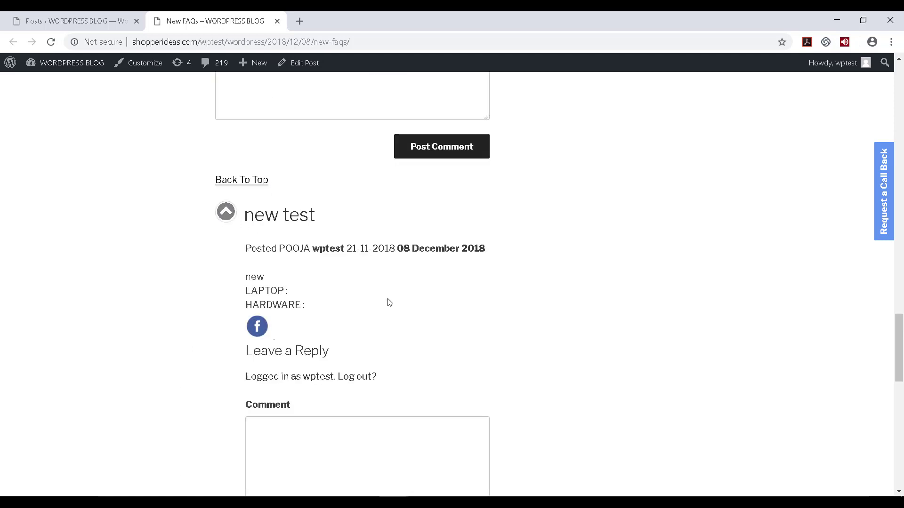
{"action": "scroll", "coordinate": [389, 303], "scroll_direction": "down", "scroll_amount": 5}
{"action": "scroll", "coordinate": [388, 302], "scroll_direction": "up", "scroll_amount": 4}
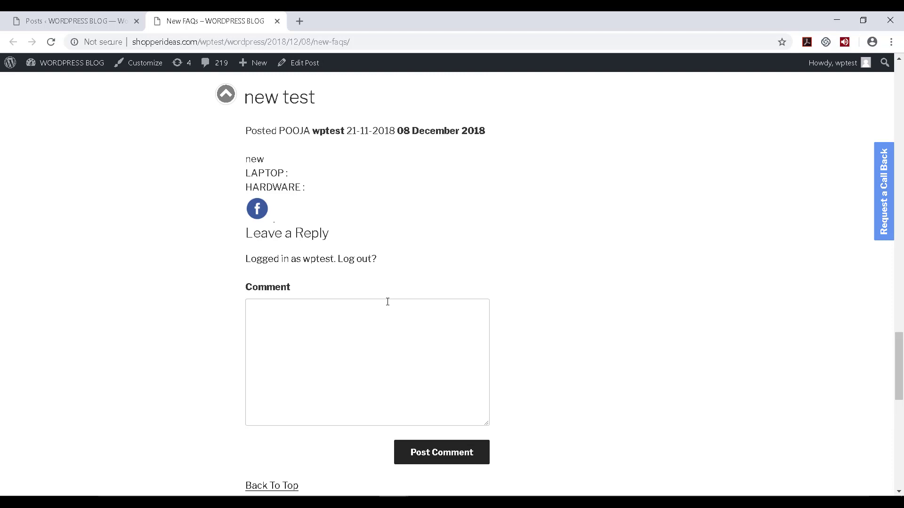
{"action": "scroll", "coordinate": [387, 301], "scroll_direction": "up", "scroll_amount": 10}
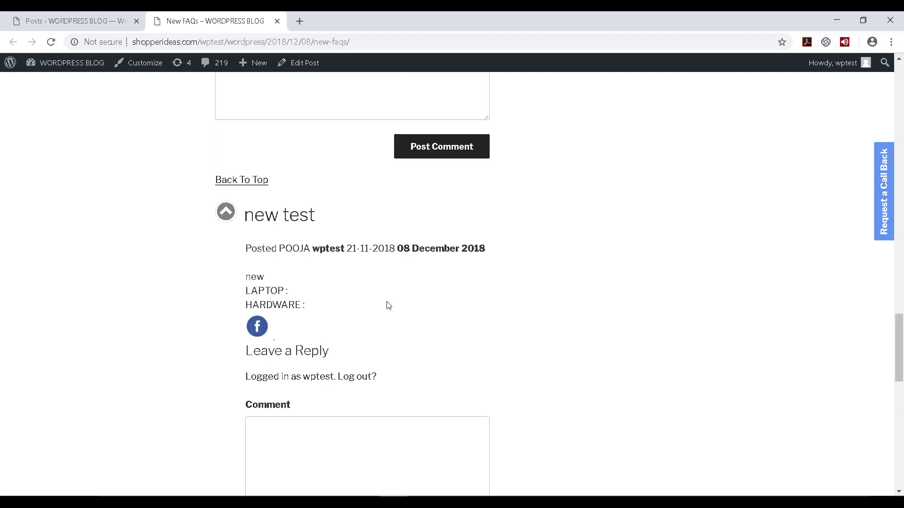
Start the All FAQs post and insert the show-all FAQs shortcode into its body.
{"action": "left_click", "coordinate": [278, 21]}
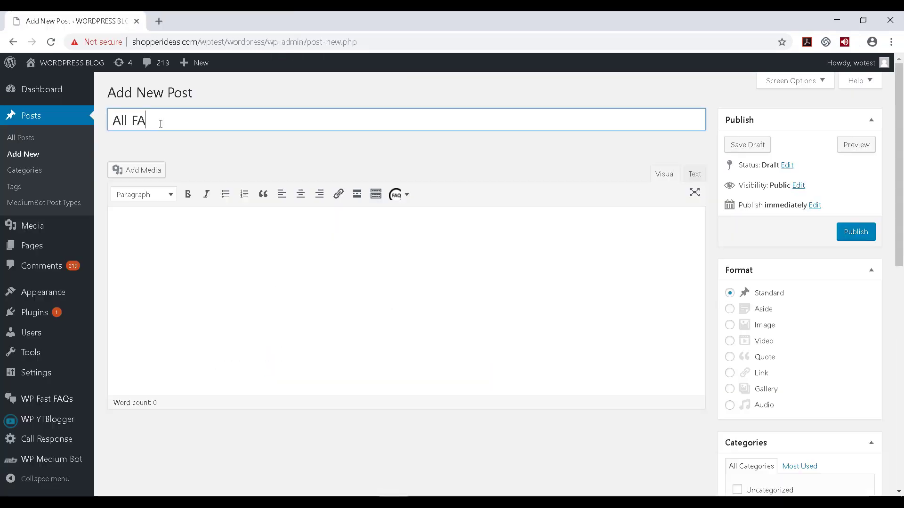
{"action": "type", "text": "Qs"}
{"action": "left_click", "coordinate": [389, 210]}
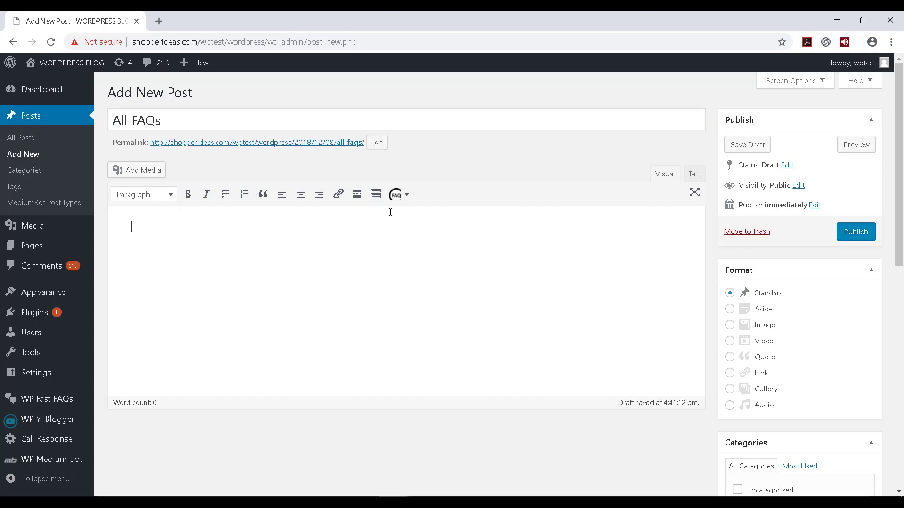
{"action": "left_click", "coordinate": [399, 194]}
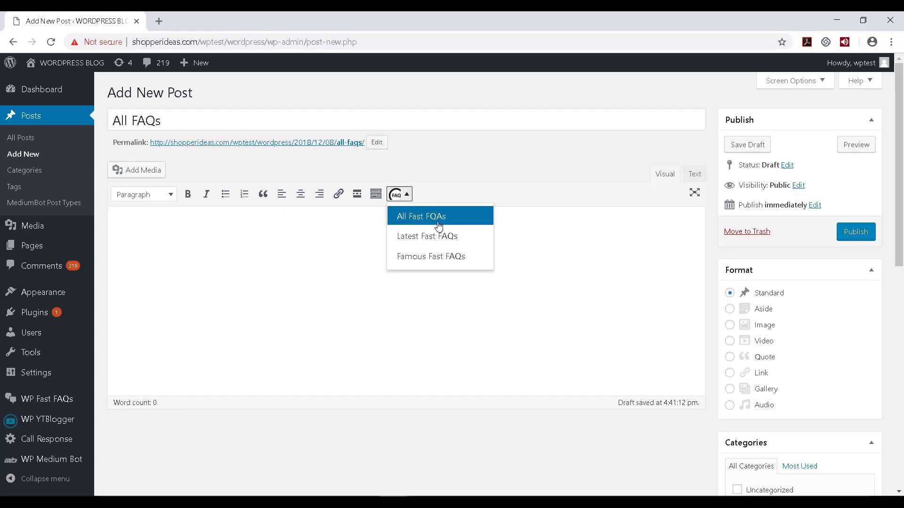
{"action": "left_click", "coordinate": [428, 224]}
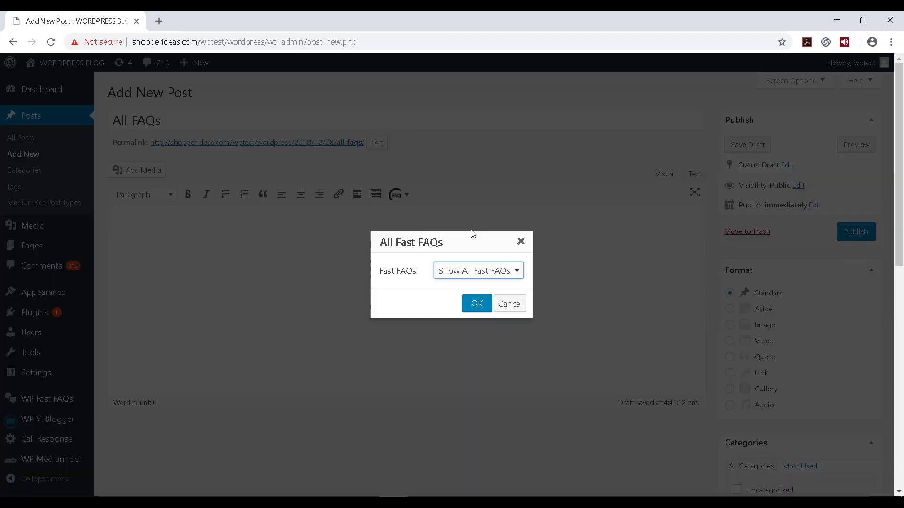
{"action": "left_click", "coordinate": [489, 305]}
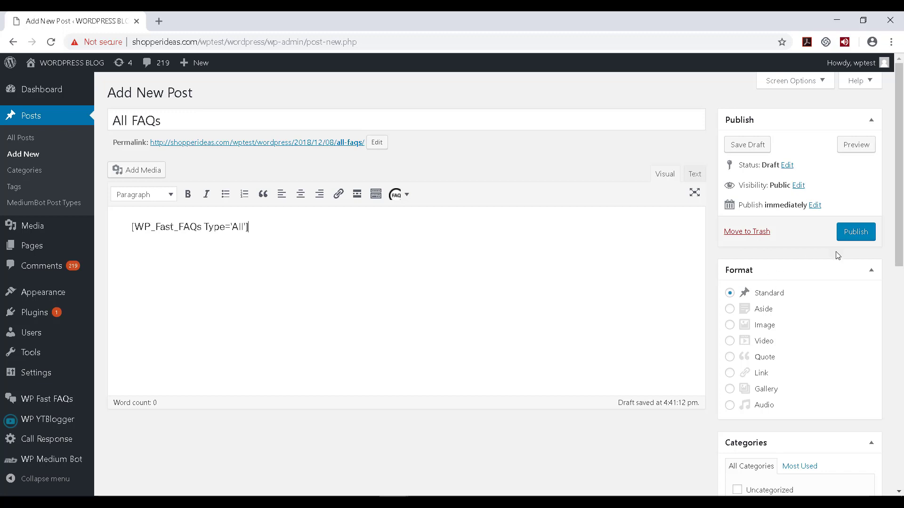
Publish the All FAQs post and open its live page in a new tab.
{"action": "left_click", "coordinate": [855, 231]}
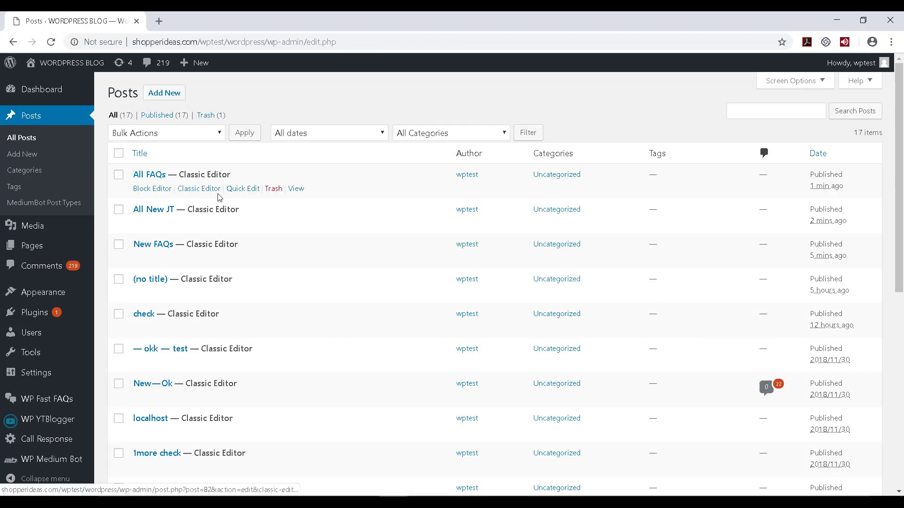
{"action": "right_click", "coordinate": [296, 193]}
{"action": "left_click", "coordinate": [324, 198]}
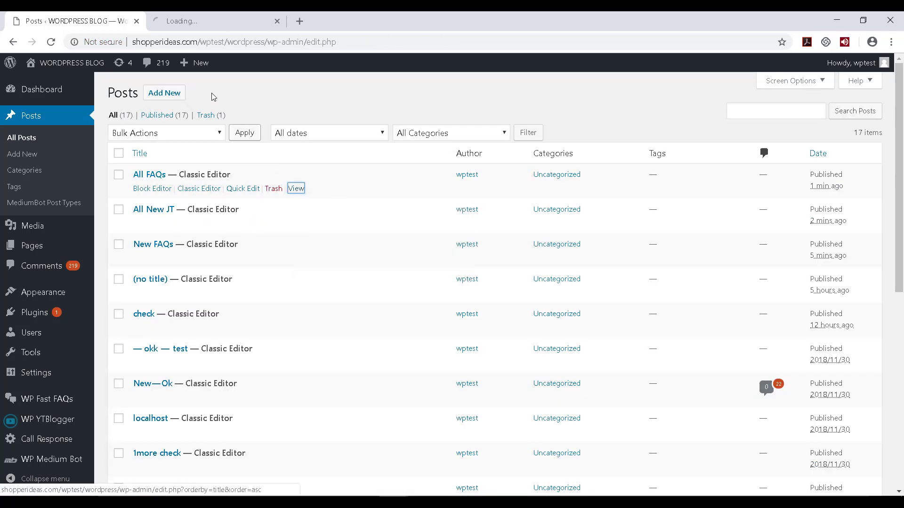
Expand the first FAQ's answer on the All FAQs page.
{"action": "left_click", "coordinate": [195, 23]}
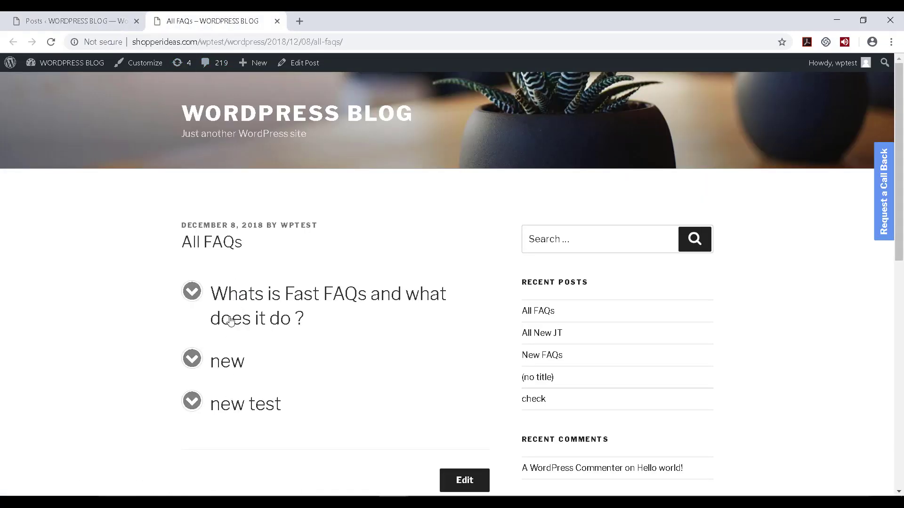
{"action": "left_click_drag", "start_coordinate": [309, 324], "coordinate": [210, 293]}
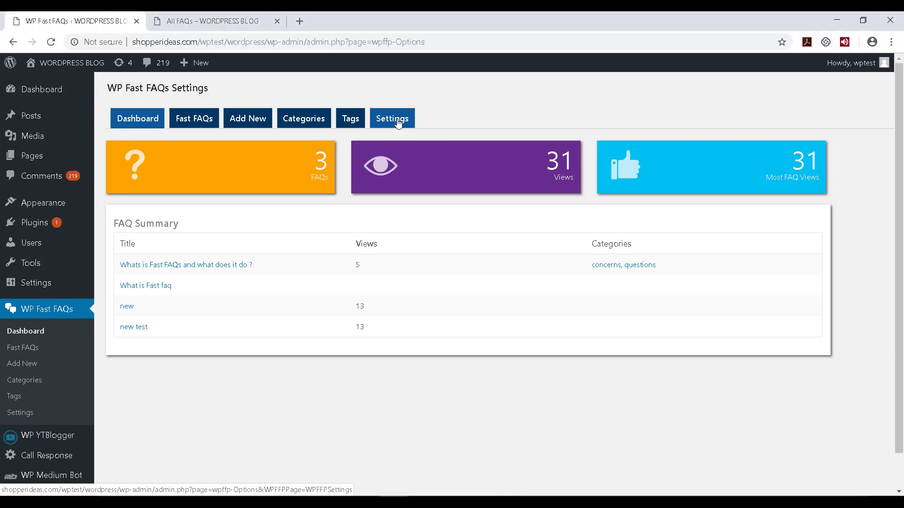
Open WP Fast FAQs Settings and review options like comment support and the permalink icon.
{"action": "left_click", "coordinate": [397, 122]}
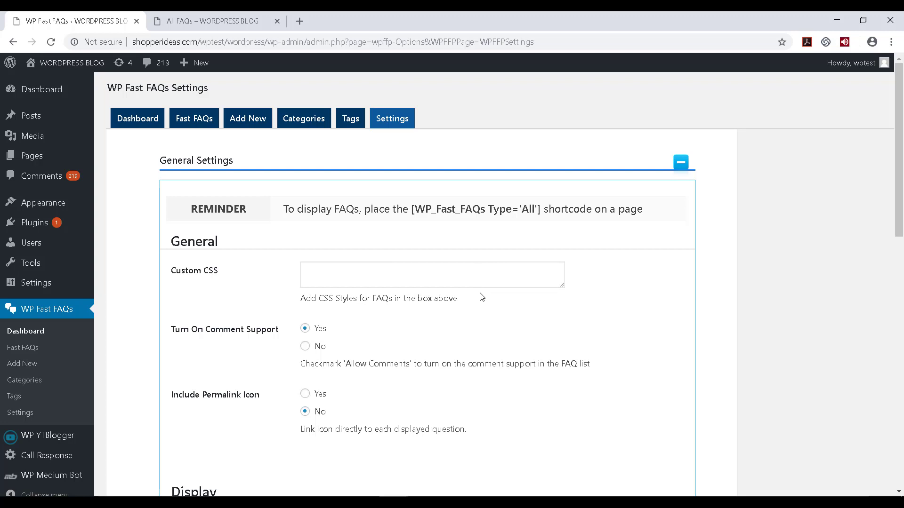
{"action": "scroll", "coordinate": [482, 297], "scroll_direction": "down", "scroll_amount": 3}
{"action": "scroll", "coordinate": [481, 301], "scroll_direction": "down", "scroll_amount": 1}
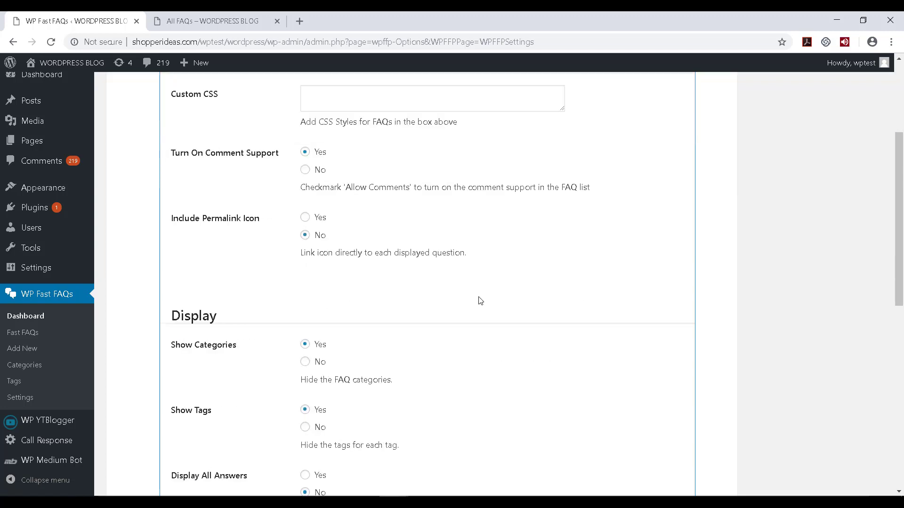
{"action": "scroll", "coordinate": [480, 301], "scroll_direction": "up", "scroll_amount": 1}
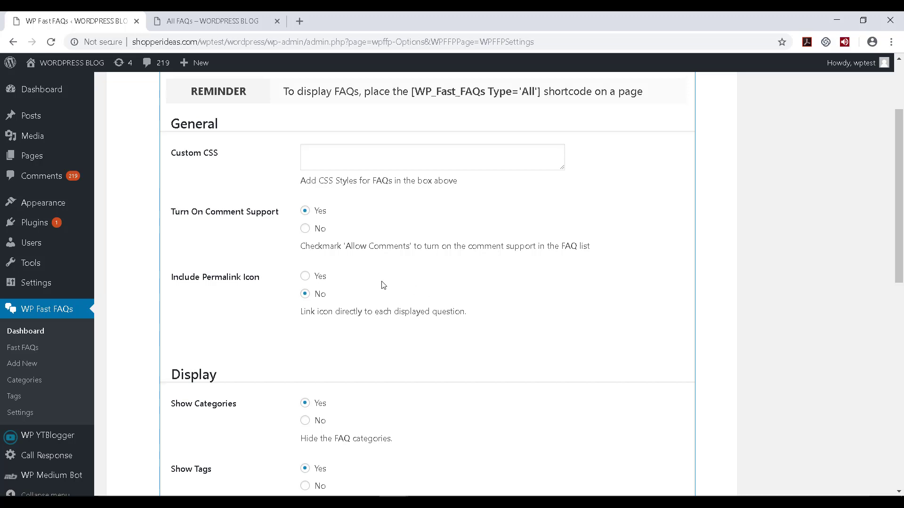
{"action": "left_click_drag", "start_coordinate": [210, 211], "coordinate": [276, 212]}
{"action": "left_click_drag", "start_coordinate": [190, 277], "coordinate": [252, 280]}
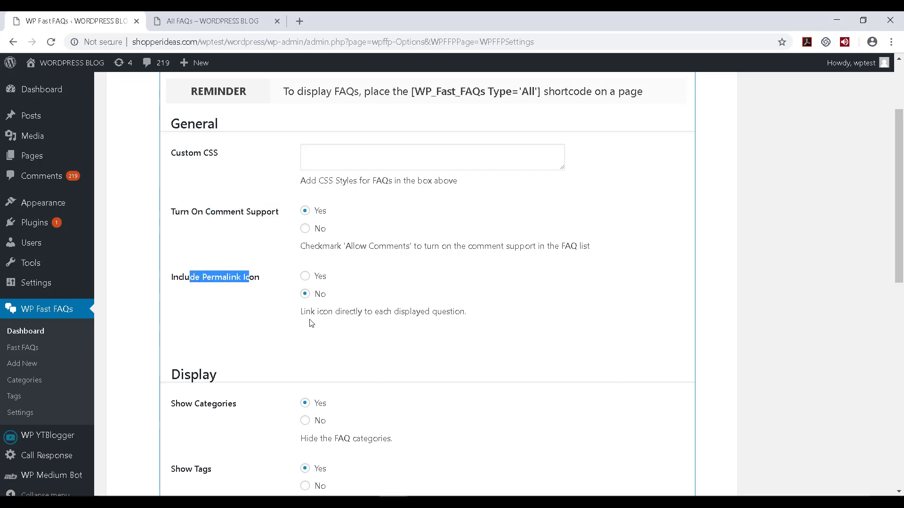
{"action": "scroll", "coordinate": [234, 291], "scroll_direction": "down", "scroll_amount": 2}
{"action": "scroll", "coordinate": [221, 358], "scroll_direction": "down", "scroll_amount": 1}
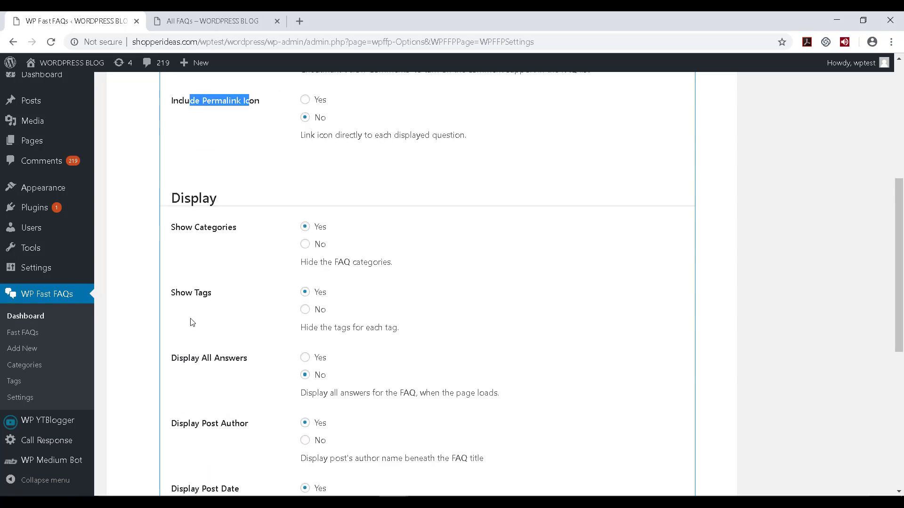
{"action": "scroll", "coordinate": [228, 373], "scroll_direction": "down", "scroll_amount": 2}
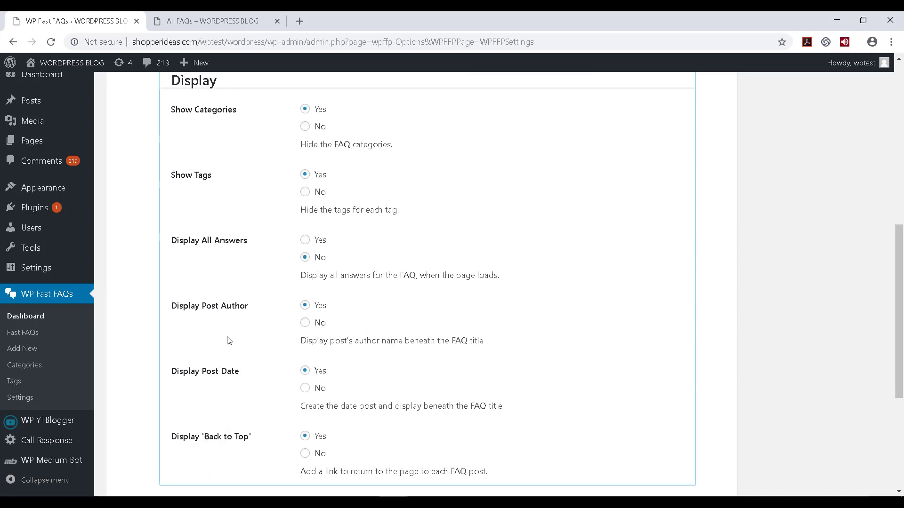
{"action": "scroll", "coordinate": [228, 357], "scroll_direction": "down", "scroll_amount": 1}
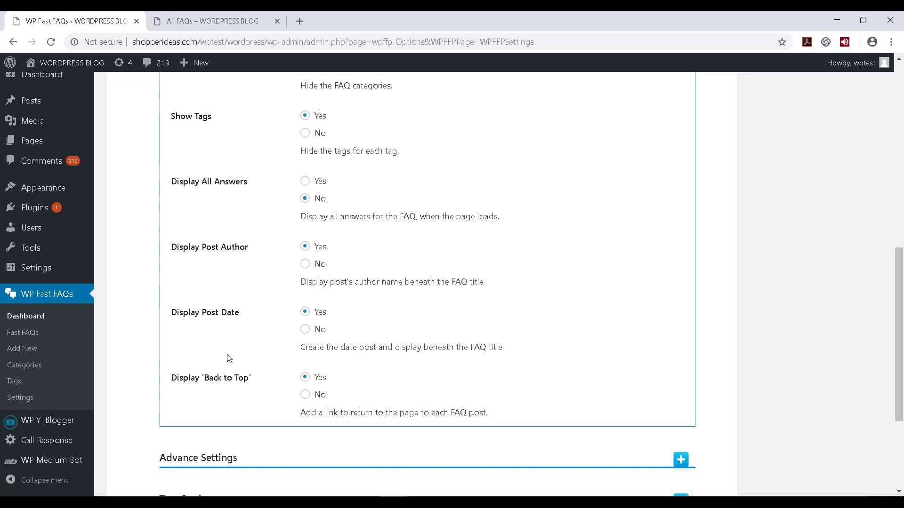
{"action": "scroll", "coordinate": [259, 395], "scroll_direction": "down", "scroll_amount": 2}
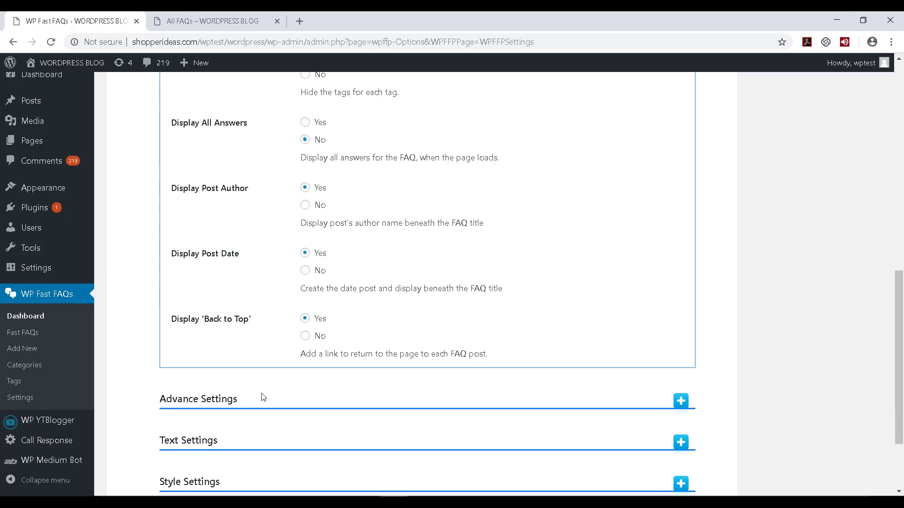
Set the FAQs animation to bounce, tick Google, Twitter and Linkedin sharing, and save changes.
{"action": "left_click", "coordinate": [681, 342]}
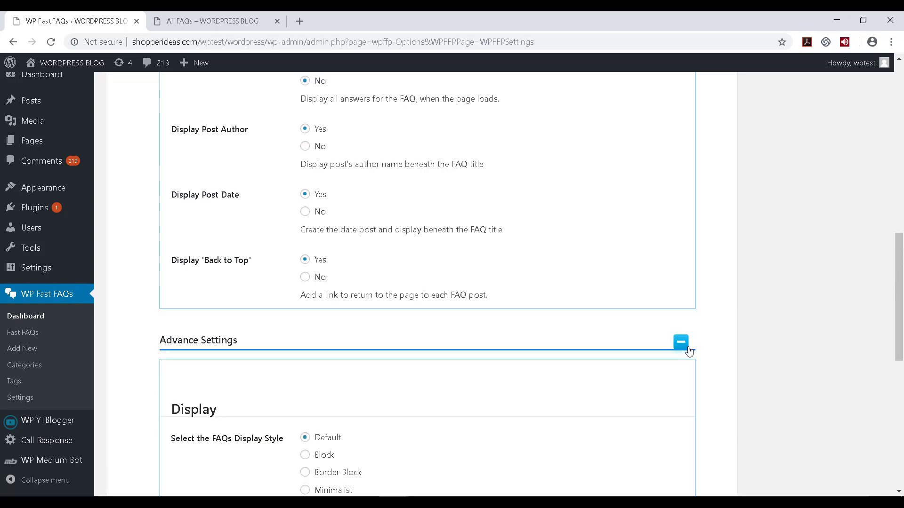
{"action": "scroll", "coordinate": [568, 307], "scroll_direction": "down", "scroll_amount": 3}
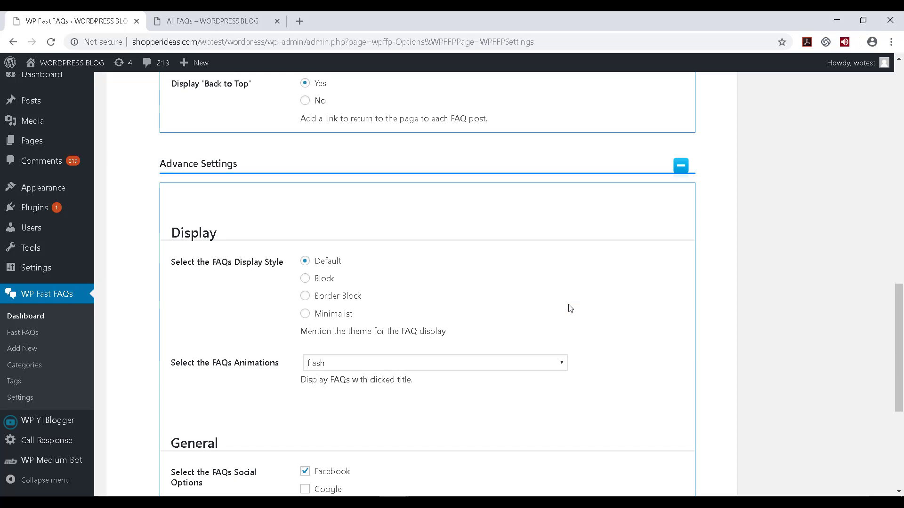
{"action": "scroll", "coordinate": [570, 309], "scroll_direction": "down", "scroll_amount": 2}
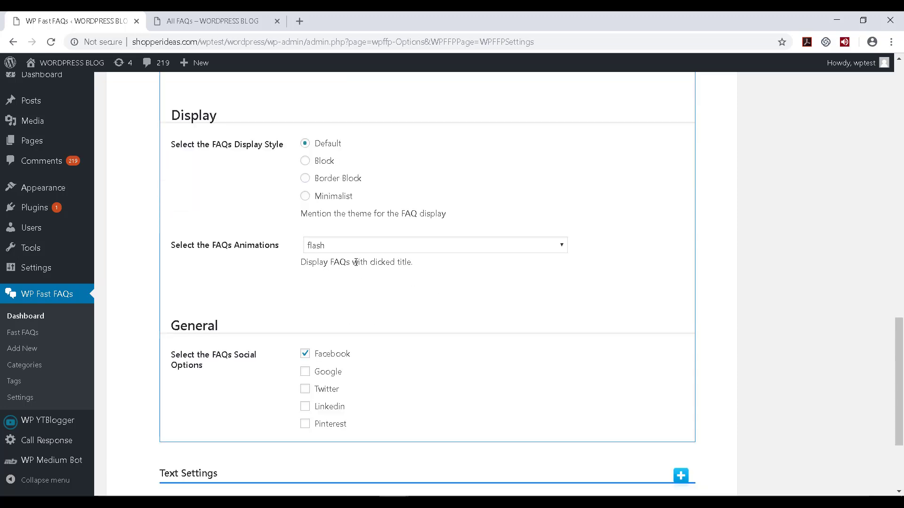
{"action": "left_click", "coordinate": [401, 245]}
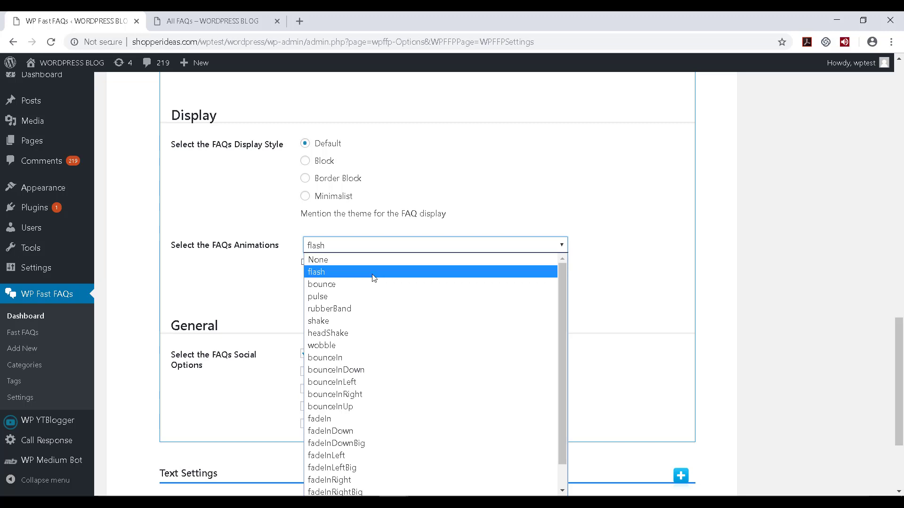
{"action": "left_click", "coordinate": [337, 291]}
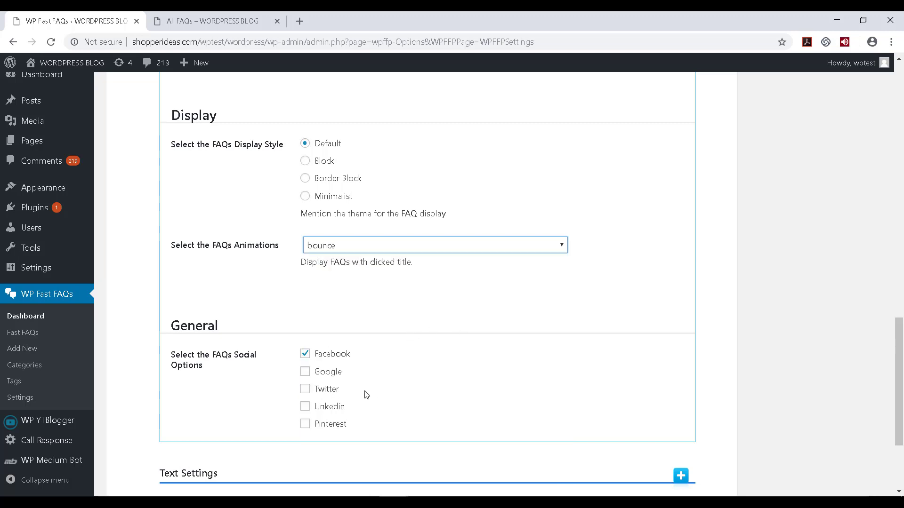
{"action": "left_click", "coordinate": [304, 373]}
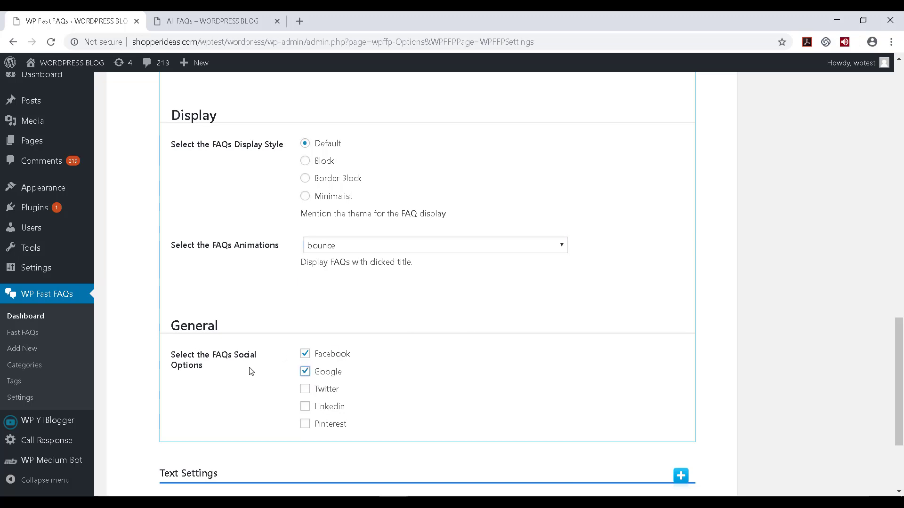
{"action": "left_click", "coordinate": [306, 390]}
{"action": "left_click", "coordinate": [313, 408]}
{"action": "scroll", "coordinate": [516, 389], "scroll_direction": "down", "scroll_amount": 3}
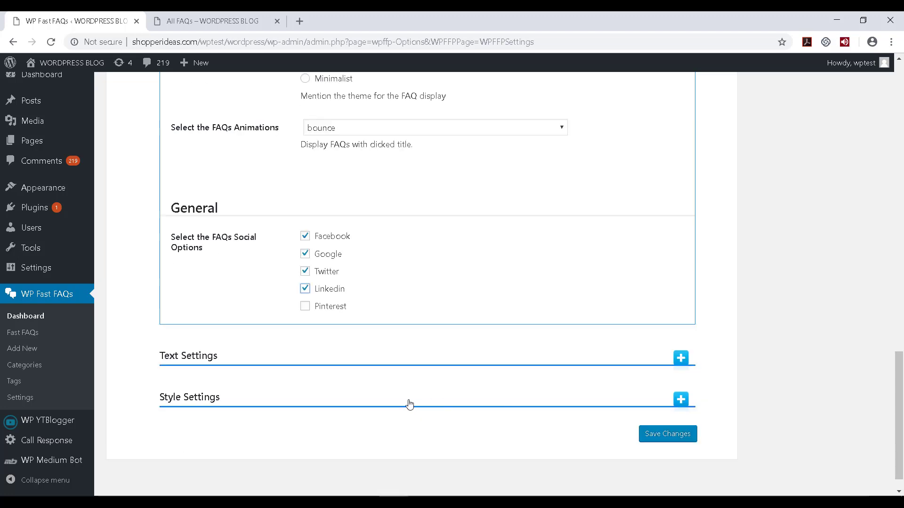
{"action": "left_click", "coordinate": [678, 359]}
{"action": "left_click", "coordinate": [660, 415]}
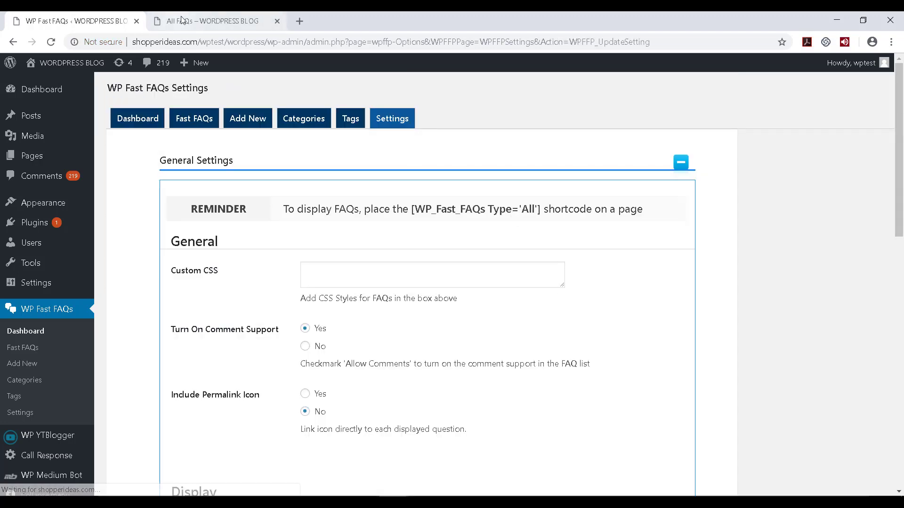
Reload the All FAQs page and expand the new test FAQ to reveal its Facebook, Twitter, Google+ and LinkedIn links.
{"action": "left_click", "coordinate": [184, 21]}
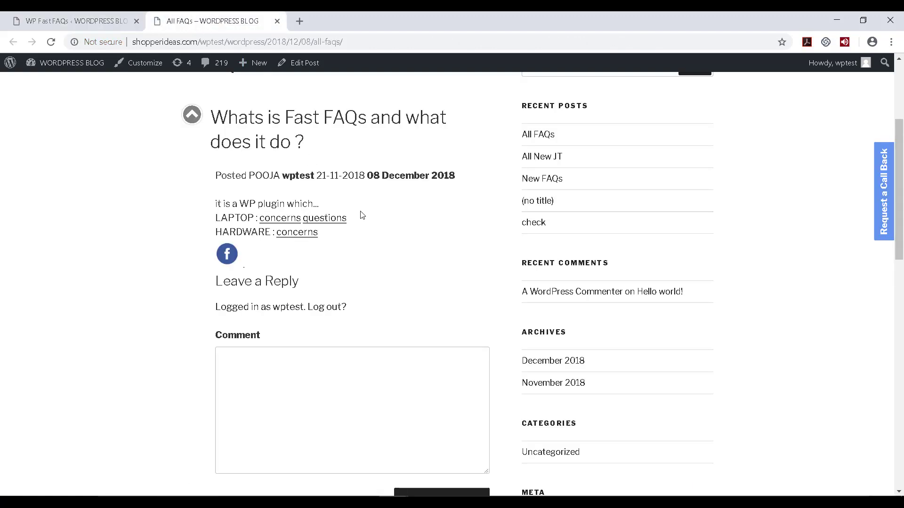
{"action": "key", "text": "F5"}
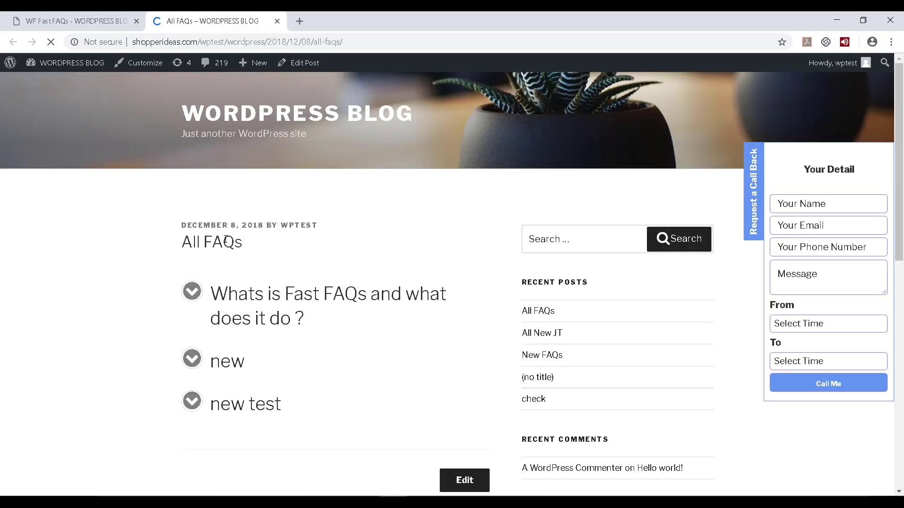
{"action": "scroll", "coordinate": [195, 329], "scroll_direction": "down", "scroll_amount": 10}
{"action": "left_click", "coordinate": [194, 329]}
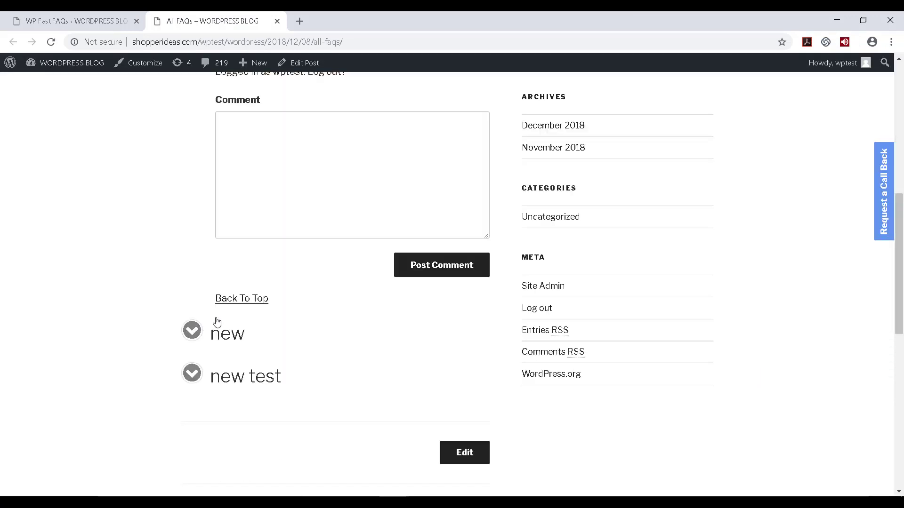
{"action": "scroll", "coordinate": [198, 297], "scroll_direction": "down", "scroll_amount": 3}
{"action": "left_click", "coordinate": [195, 259]}
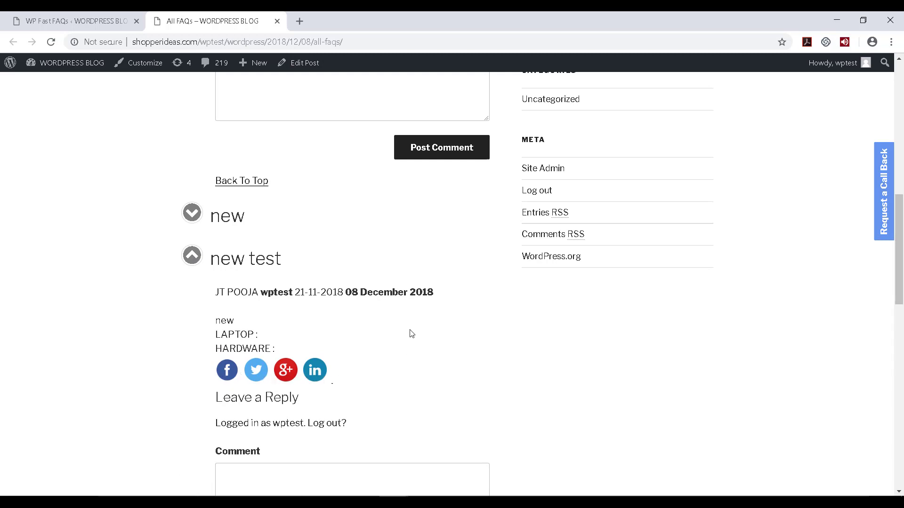
Scroll below the FAQs and place the cursor in the comment box.
{"action": "scroll", "coordinate": [365, 359], "scroll_direction": "down", "scroll_amount": 4}
{"action": "scroll", "coordinate": [345, 356], "scroll_direction": "down", "scroll_amount": 1}
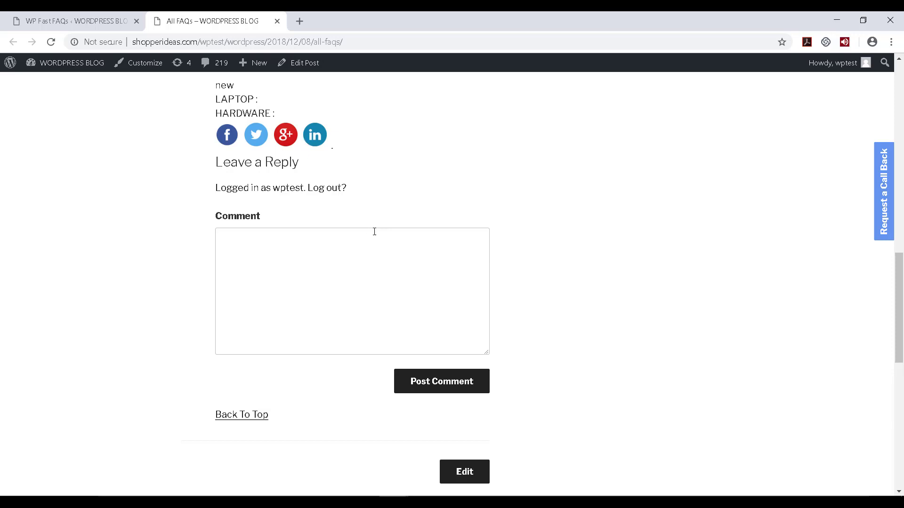
{"action": "left_click", "coordinate": [258, 281]}
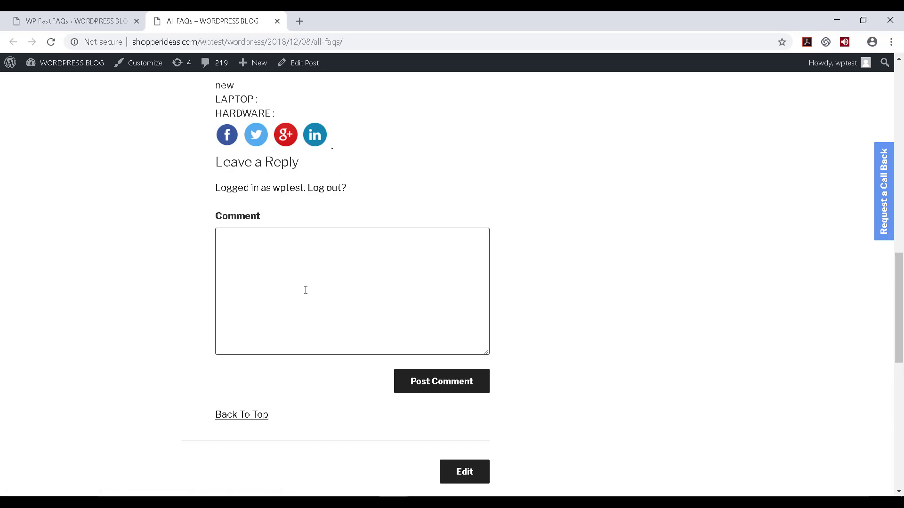